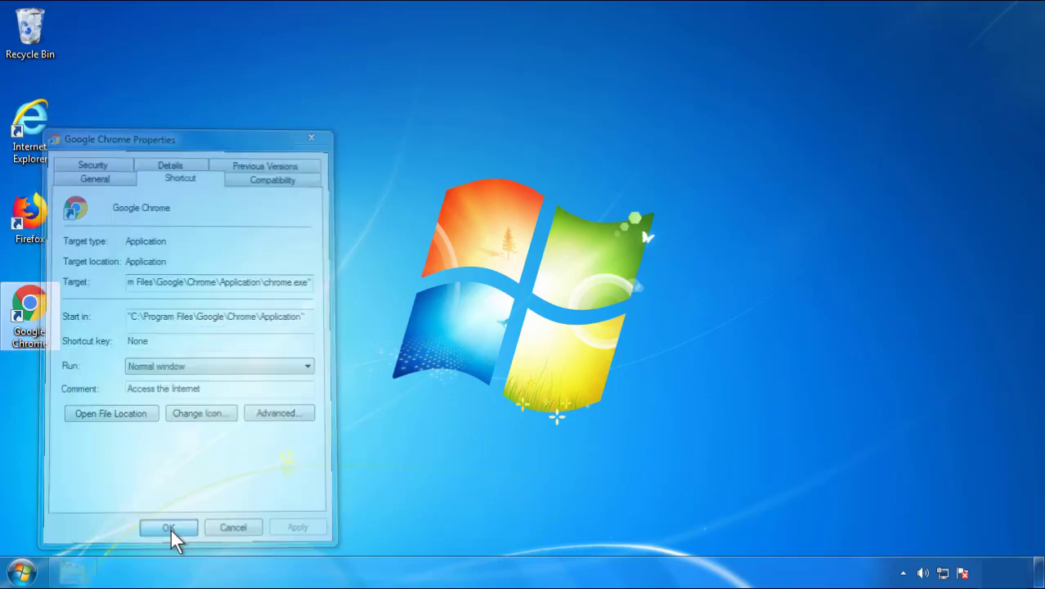
- Close the Google Chrome shortcut's Properties dialog and bring up the Start menu
click(22, 573)
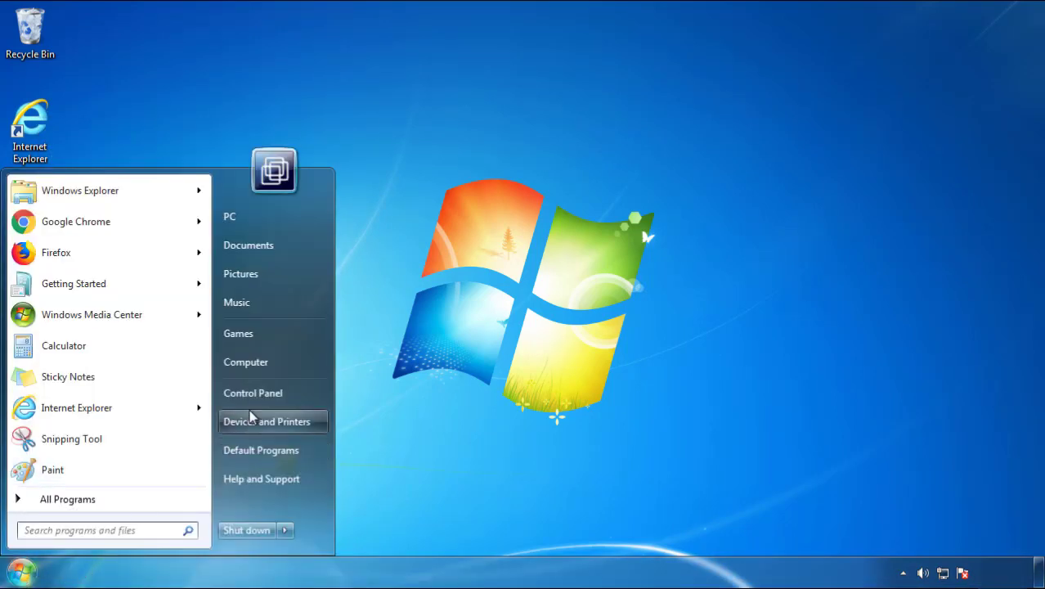
- Uninstall SearchMine 2.00 from Programs and Features, sorting the list by install date to find it
click(262, 385)
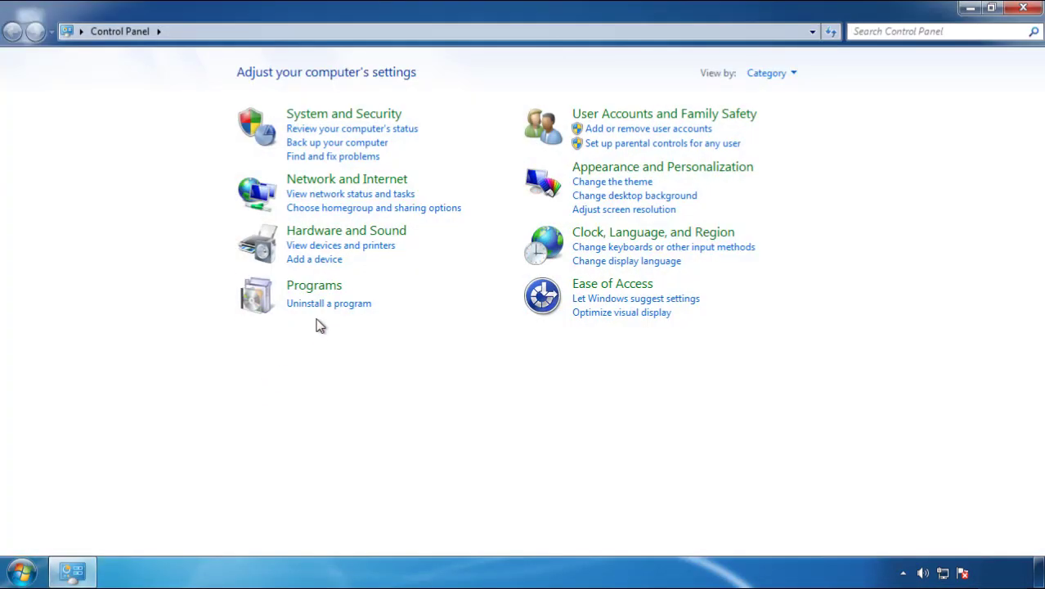
click(325, 305)
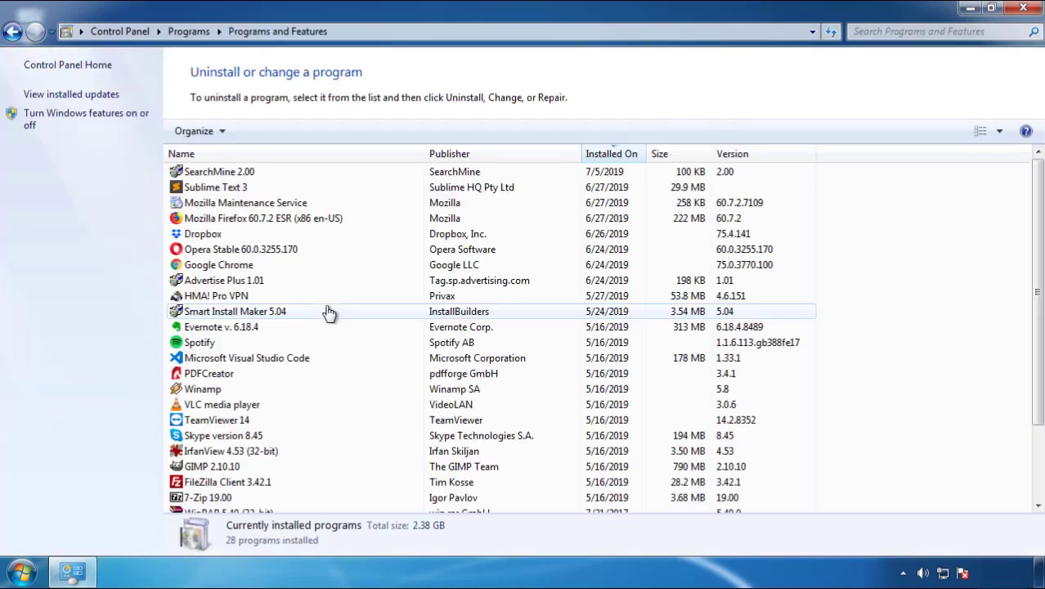
click(613, 155)
click(607, 155)
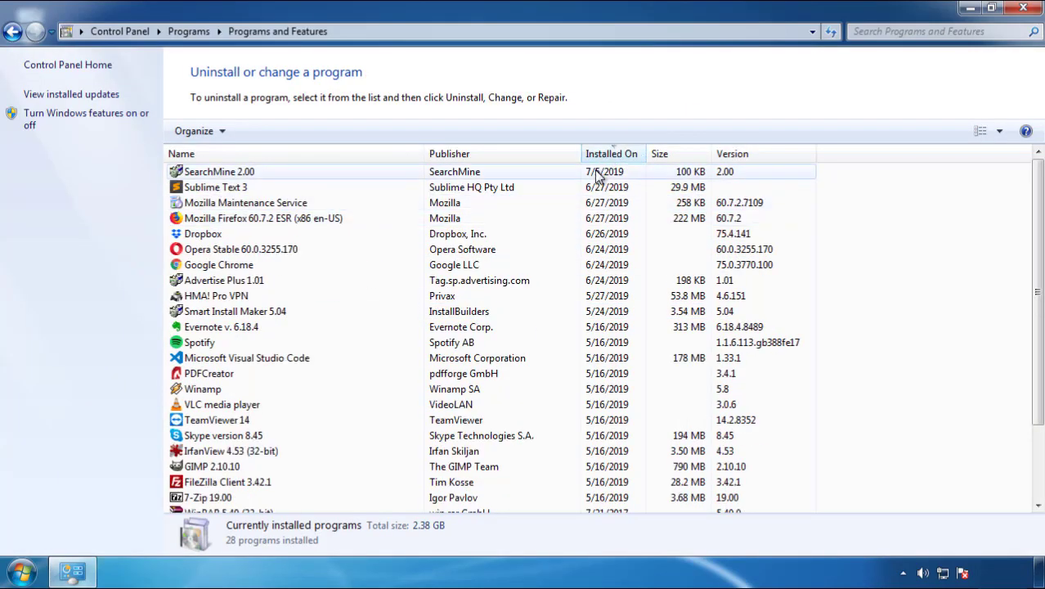
click(220, 174)
click(260, 131)
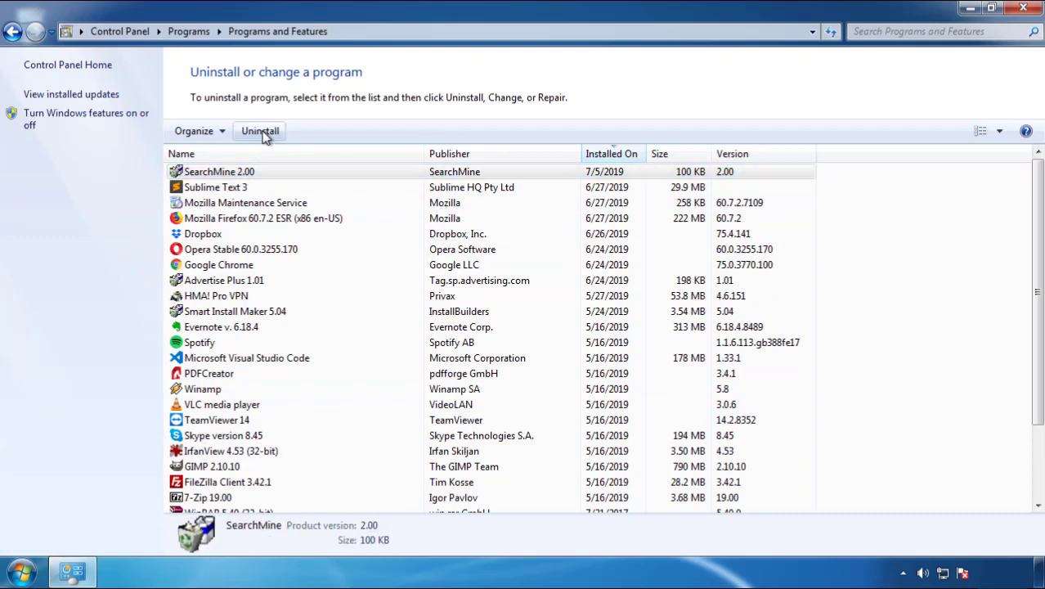
click(613, 435)
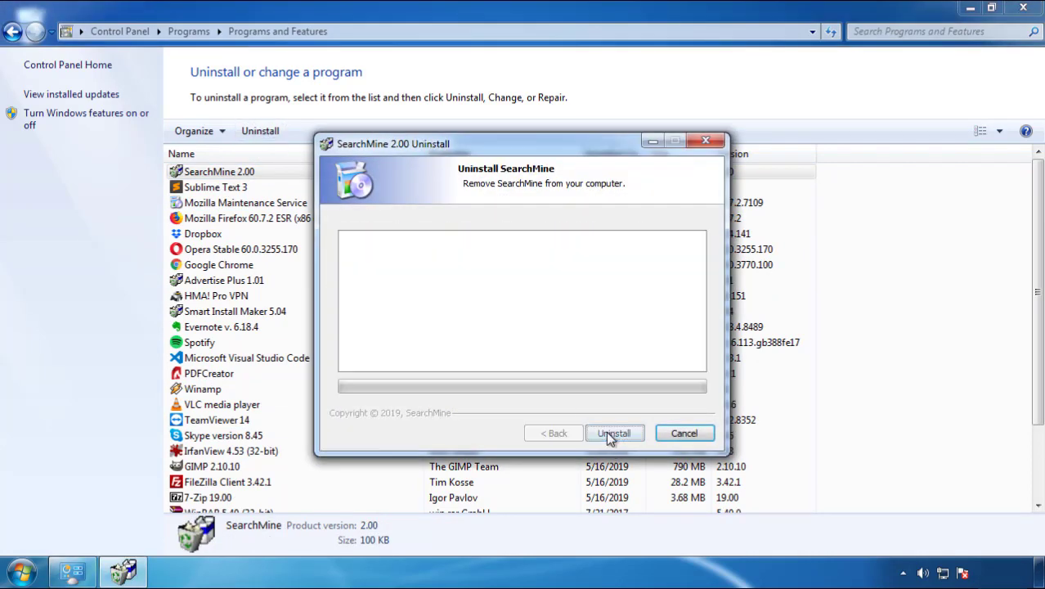
click(610, 433)
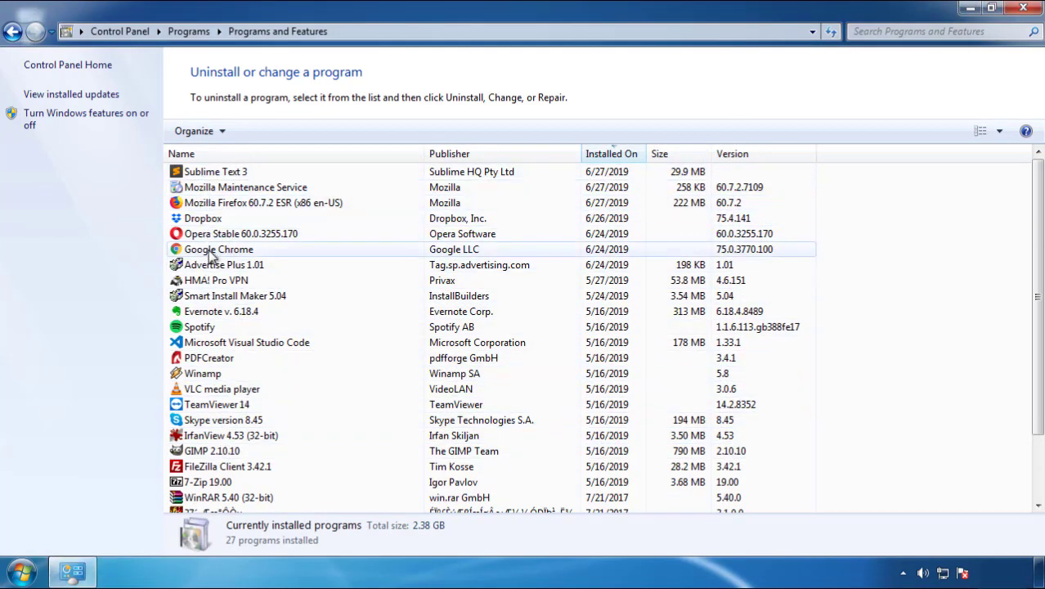
- Close Programs and Features and restart Windows, booting into Safe Mode from the F8 menu
click(1024, 10)
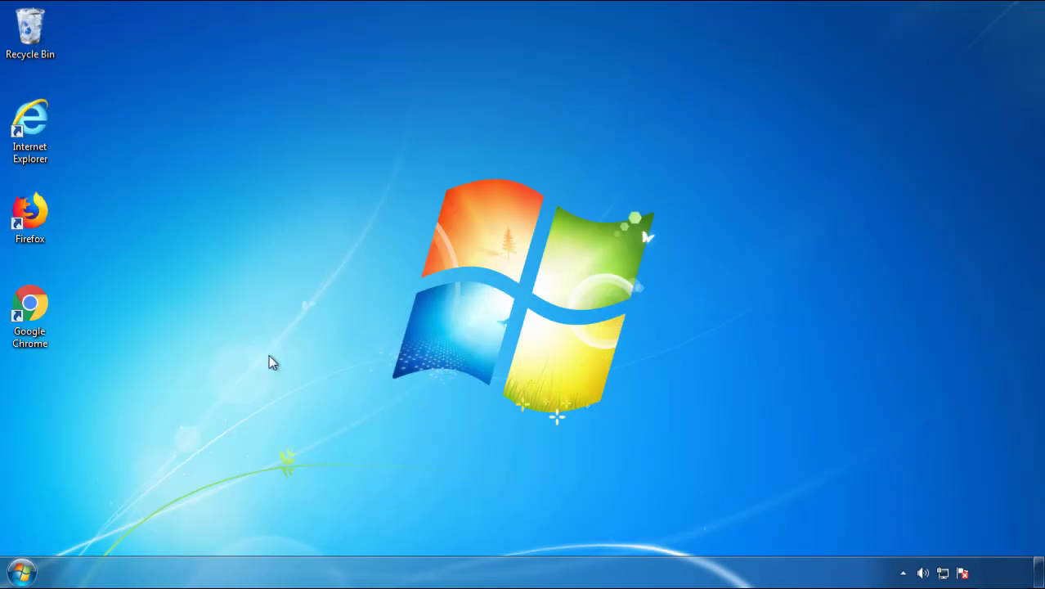
click(19, 573)
click(284, 531)
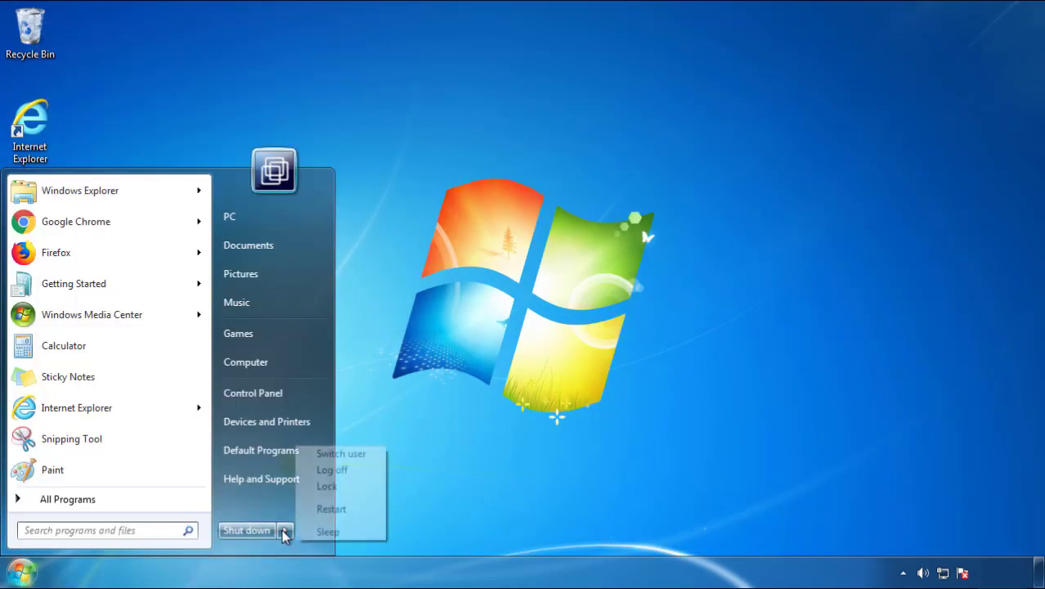
click(546, 447)
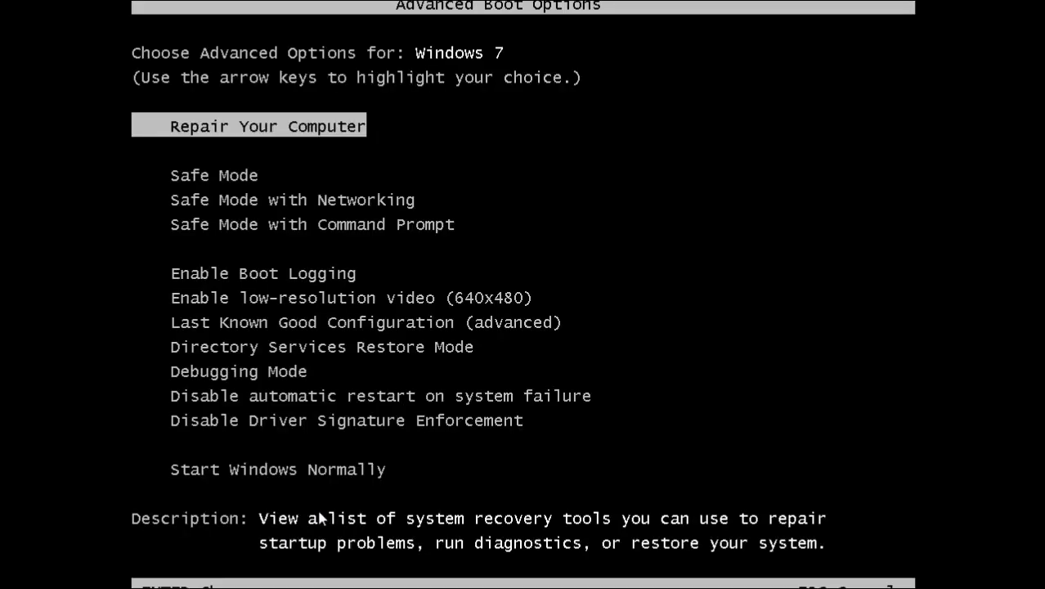
key(Down)
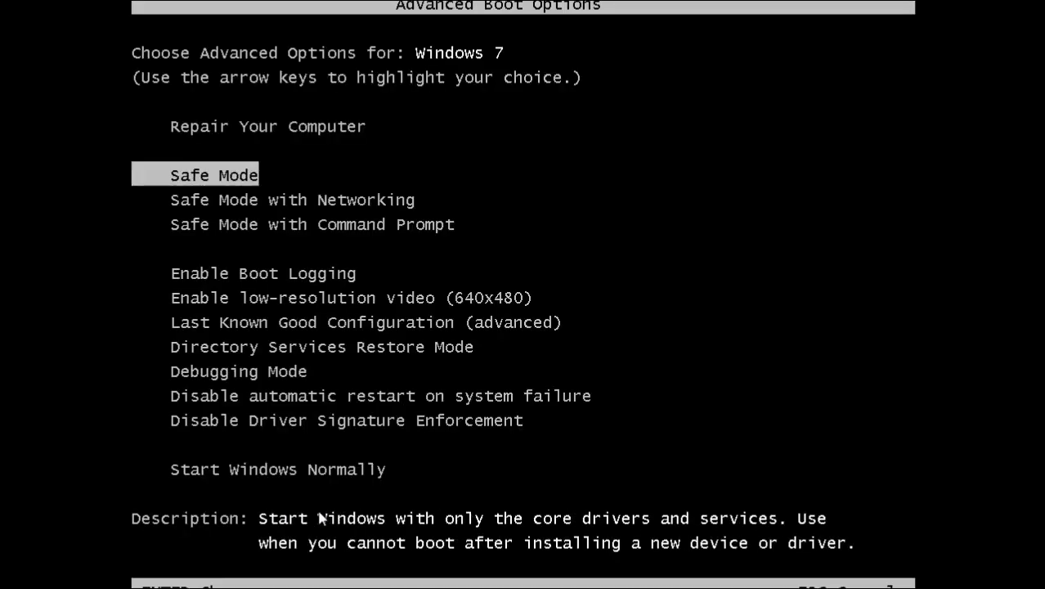
key(Return)
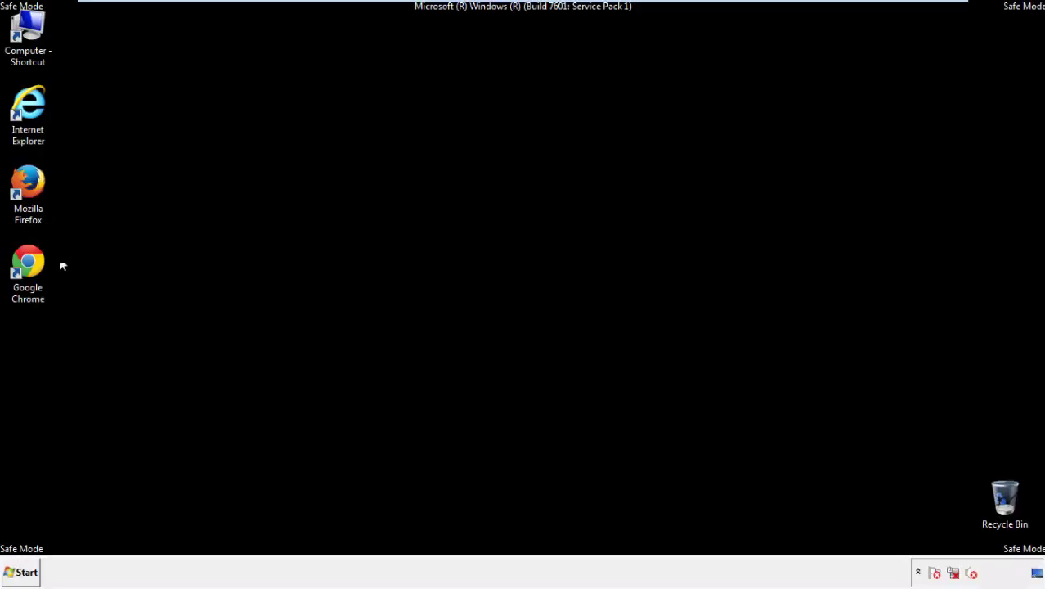
- Launch Firefox, decline the default-browser prompt and show the Menu Bar
double_click(35, 190)
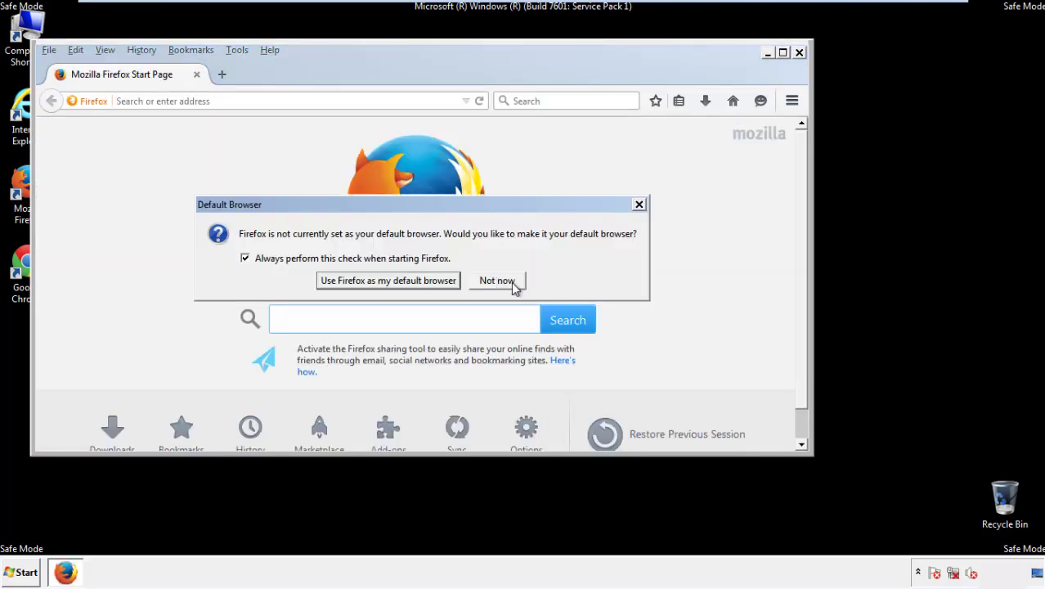
click(499, 281)
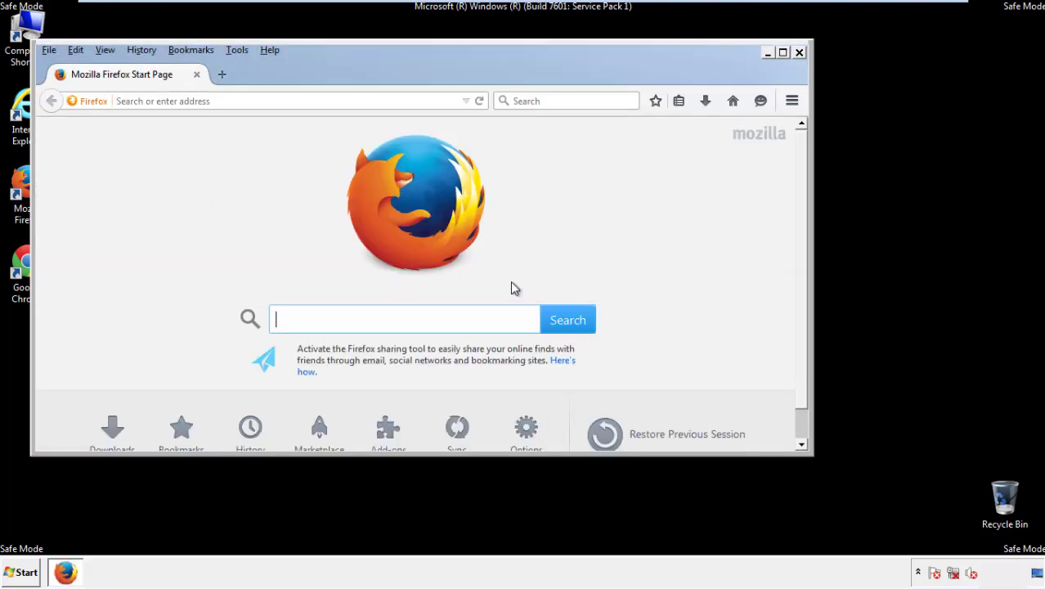
right_click(319, 67)
click(350, 122)
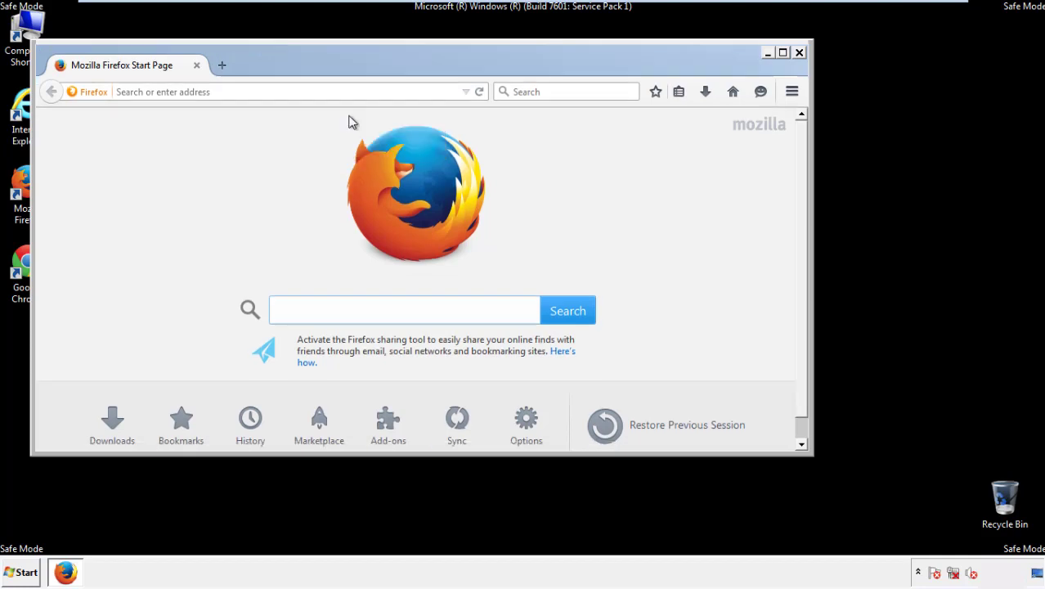
right_click(330, 69)
click(351, 128)
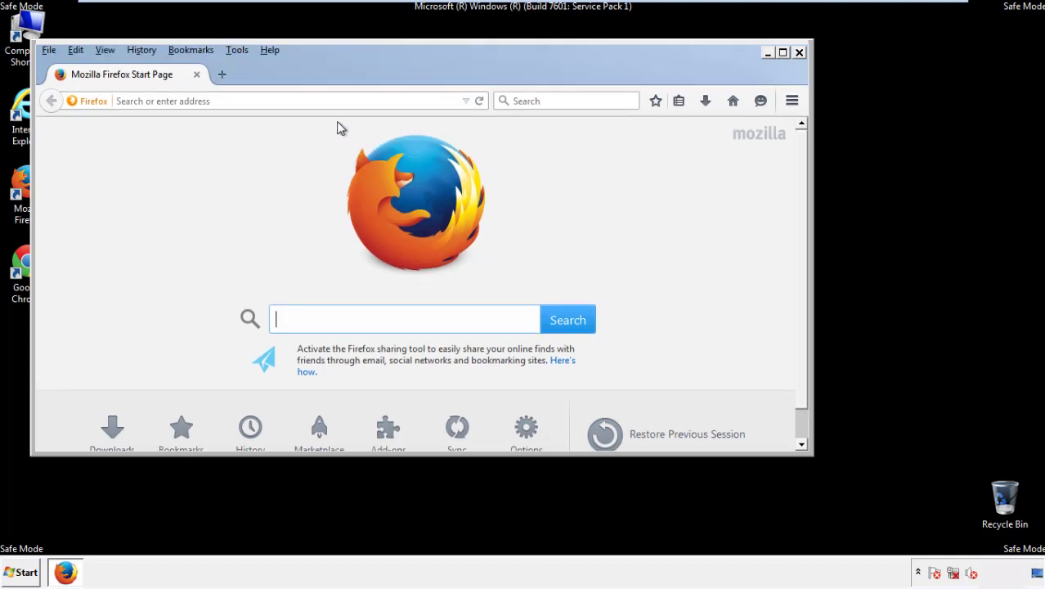
- Clear all Firefox recent history for Everything, keeping Offline Website Data and Site Preferences checked
click(146, 51)
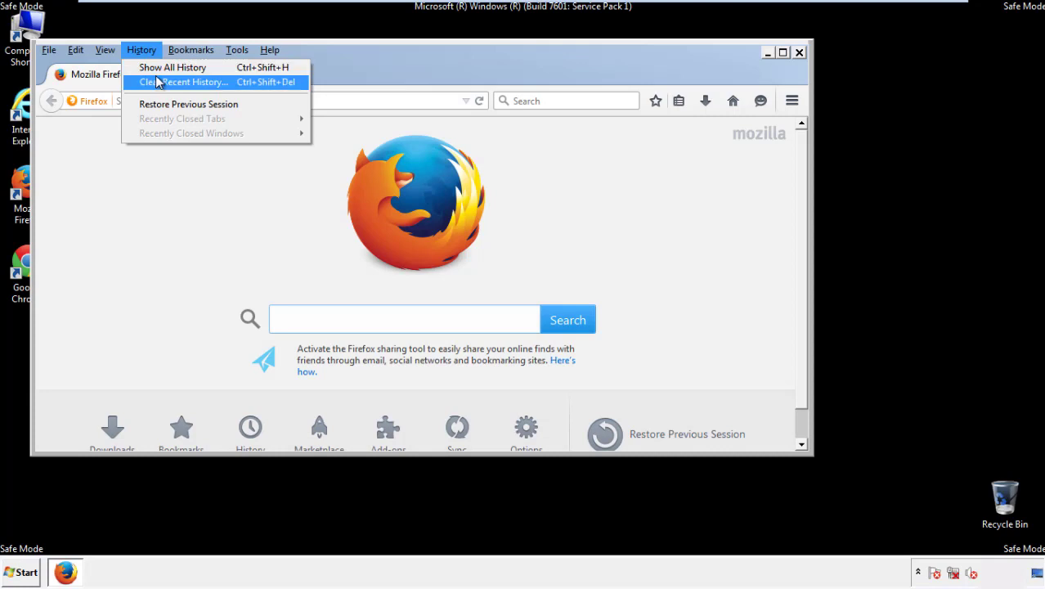
click(161, 82)
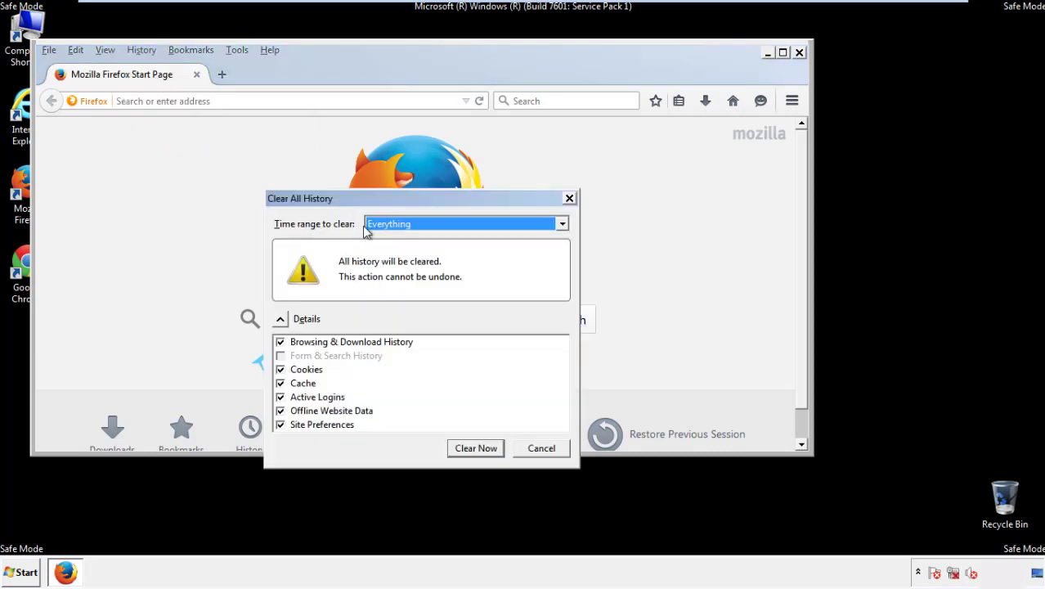
click(389, 227)
click(393, 307)
click(280, 411)
click(280, 411)
click(280, 425)
click(281, 426)
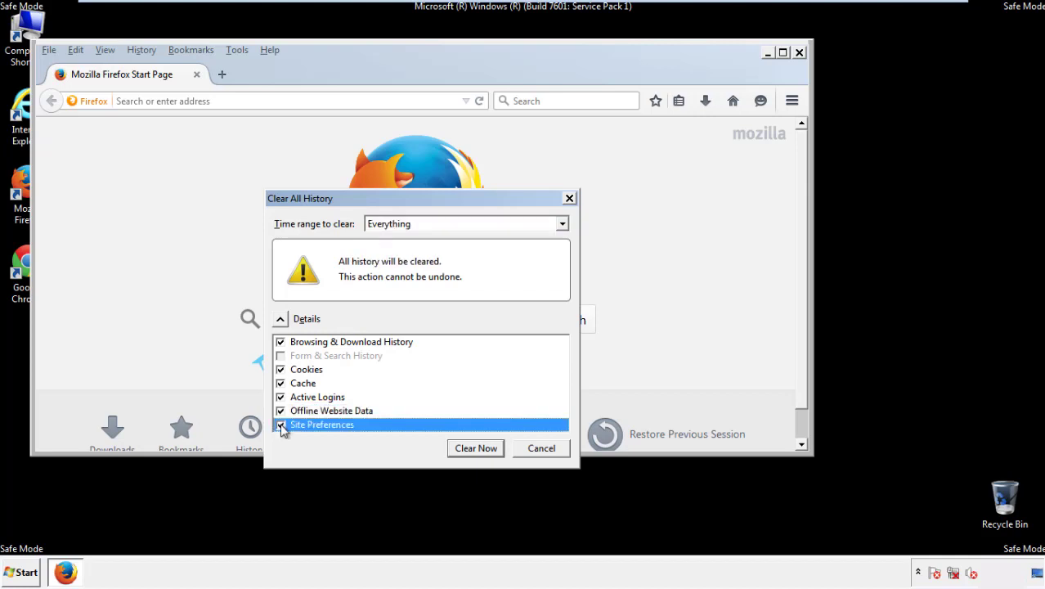
click(476, 450)
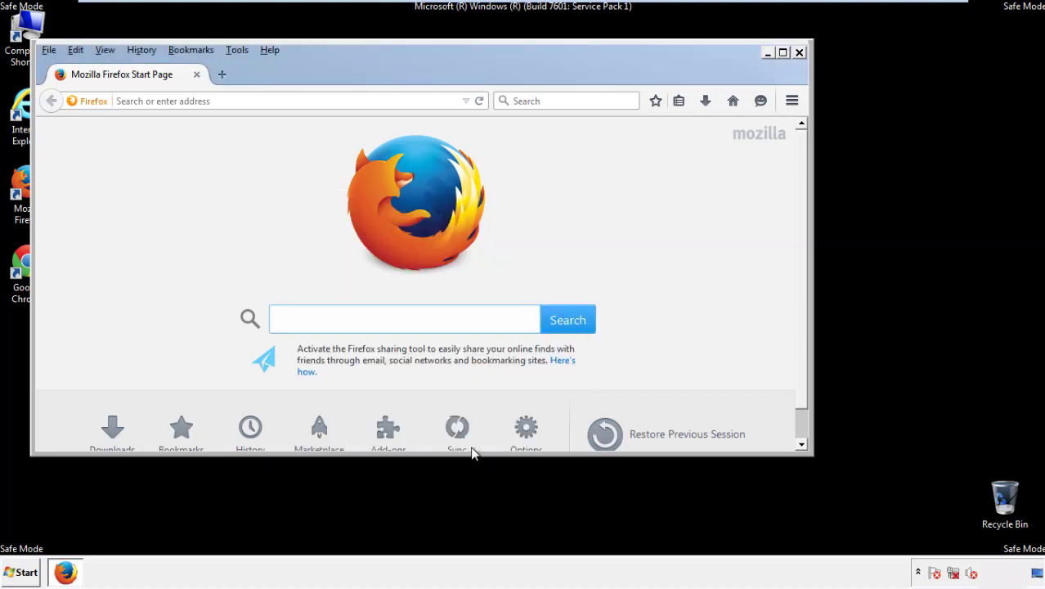
- Refresh Firefox to defaults from Troubleshooting Information, decline the default-browser prompt, and close Firefox
click(270, 50)
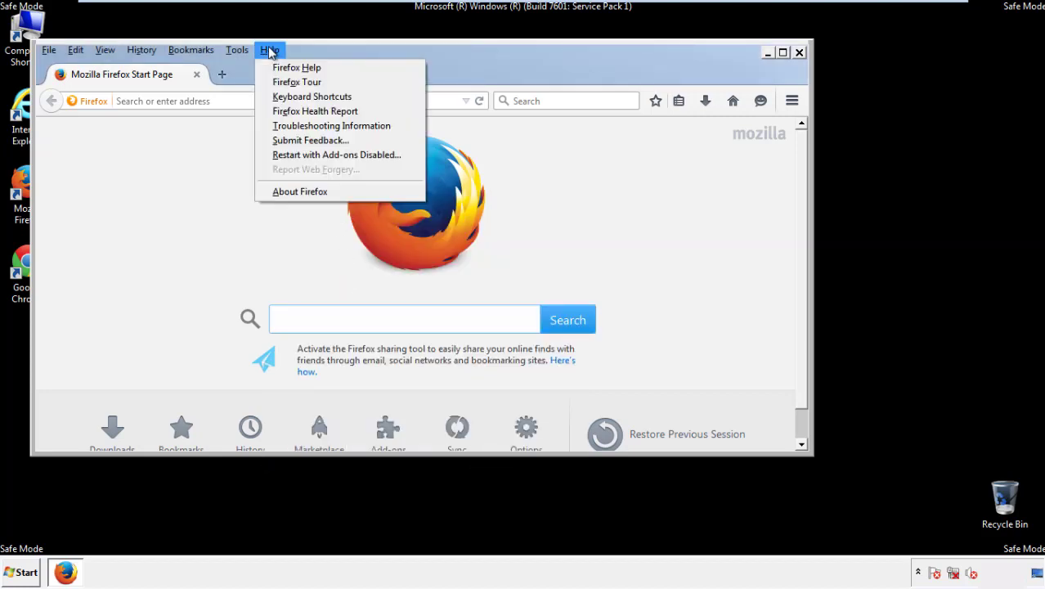
click(302, 125)
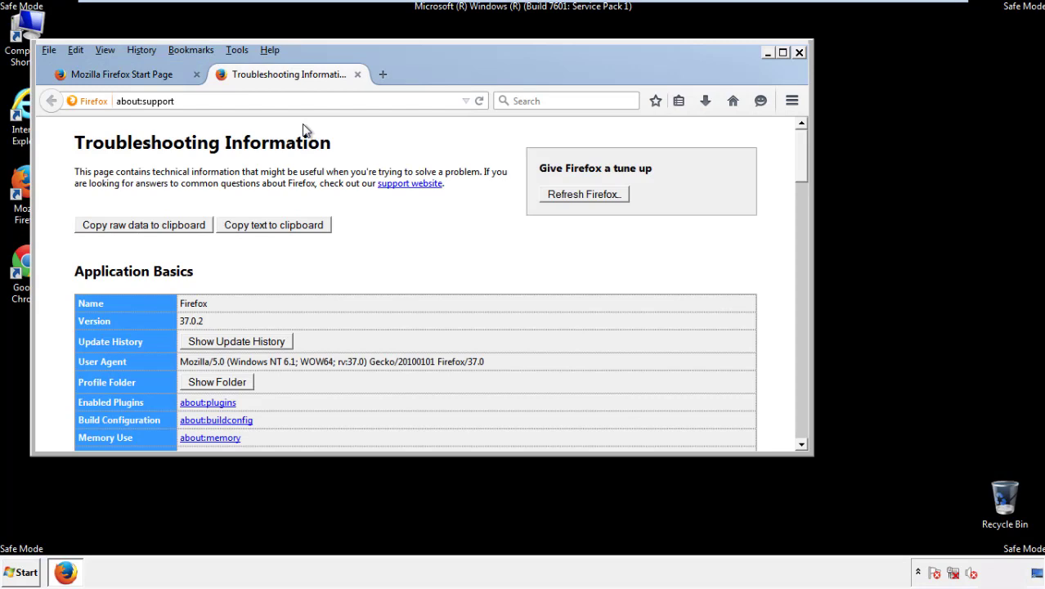
click(606, 198)
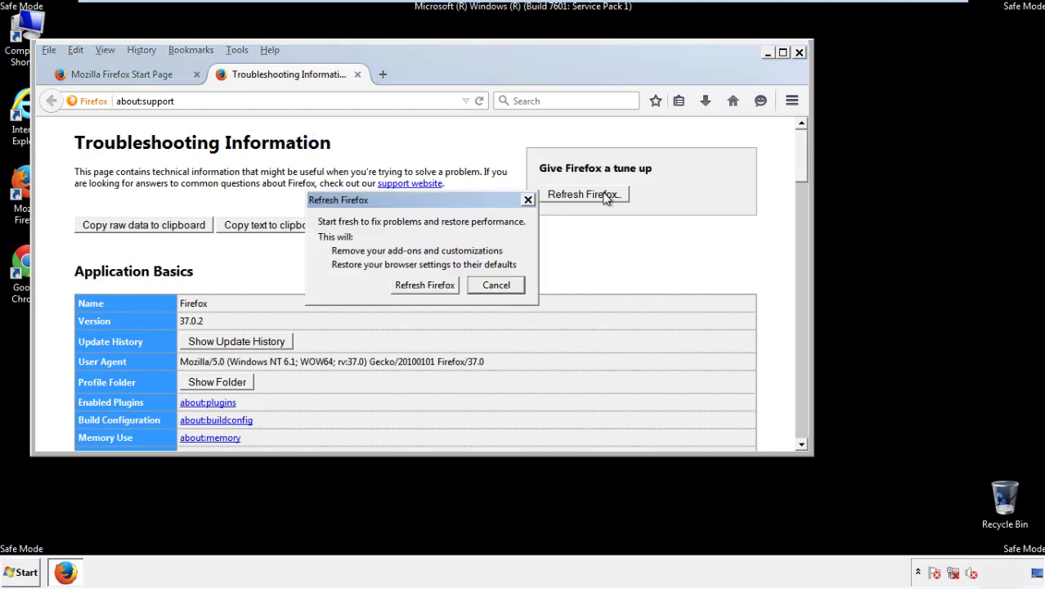
click(425, 284)
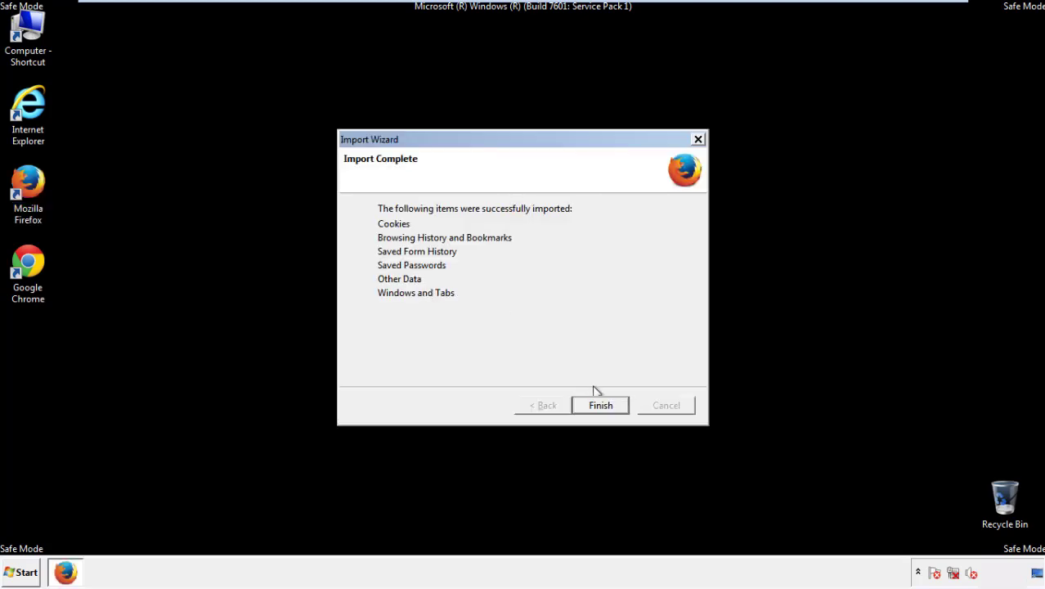
click(601, 406)
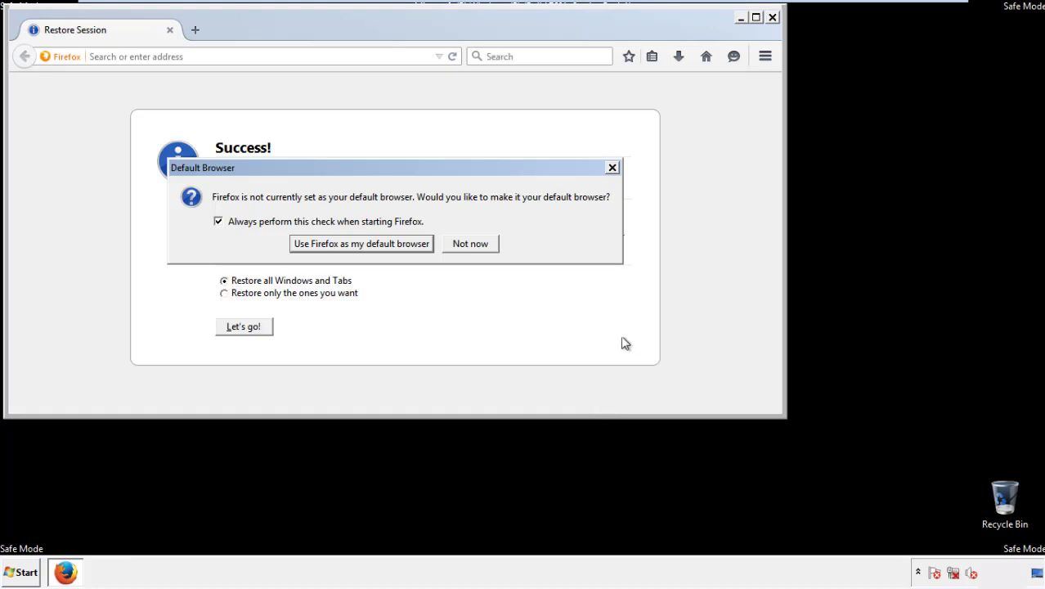
click(471, 246)
click(772, 17)
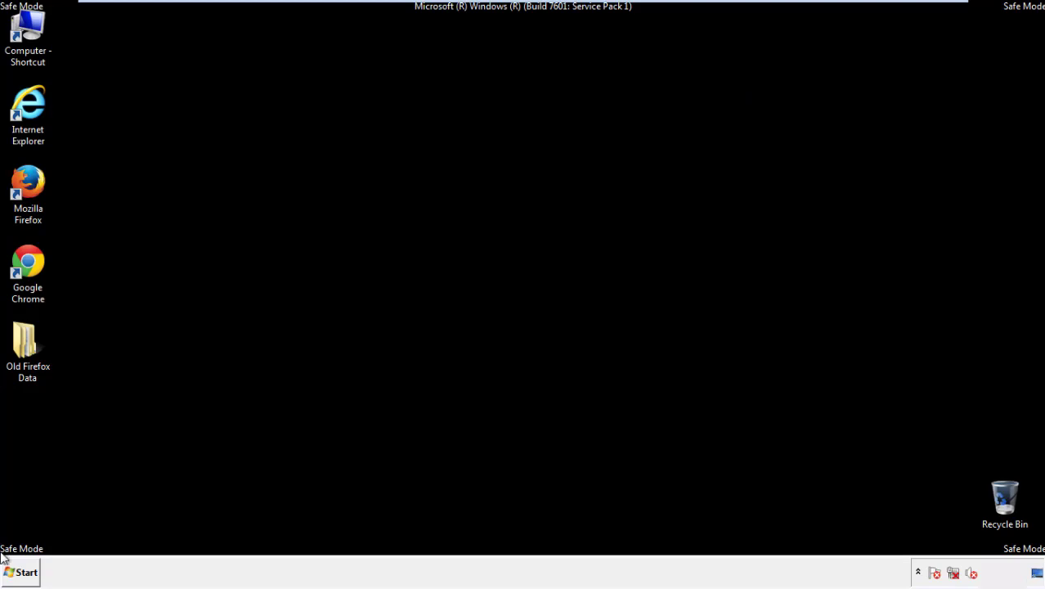
click(24, 261)
- Clear Chrome's browsing data from the beginning of time, including Autofill form data
double_click(25, 260)
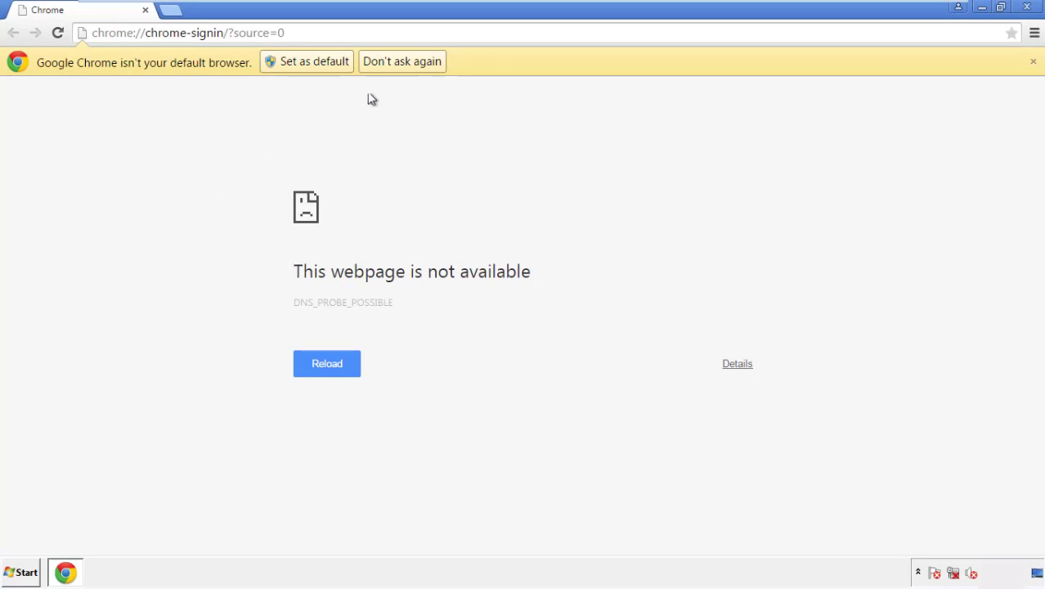
click(402, 61)
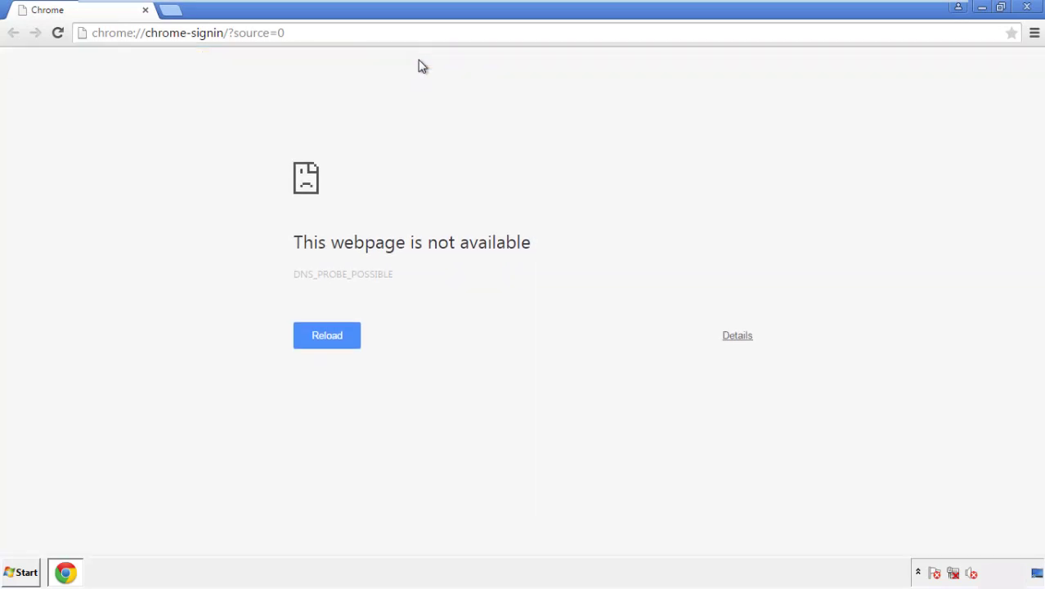
click(1034, 33)
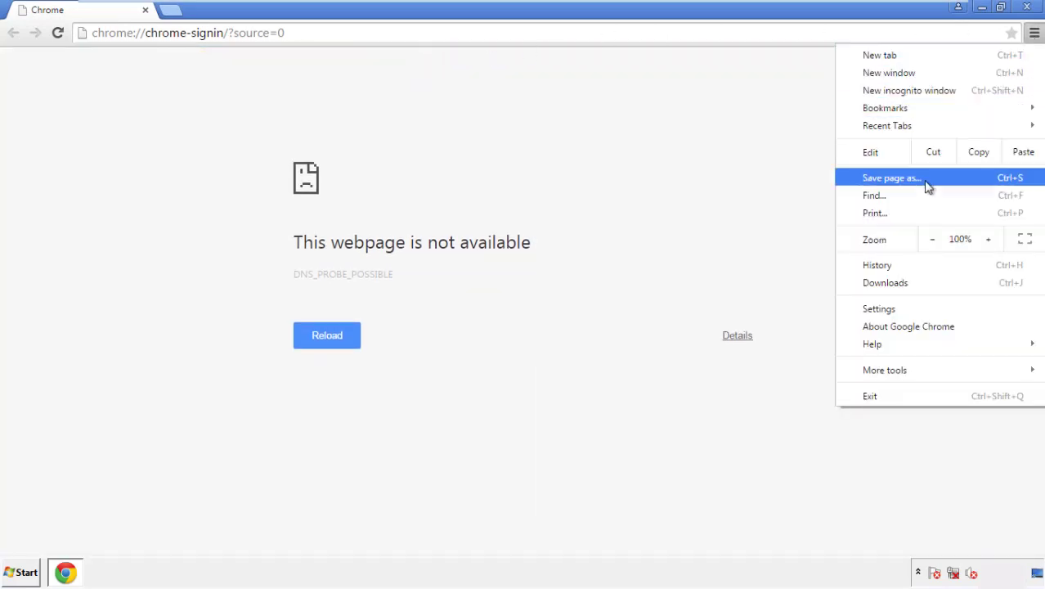
click(883, 310)
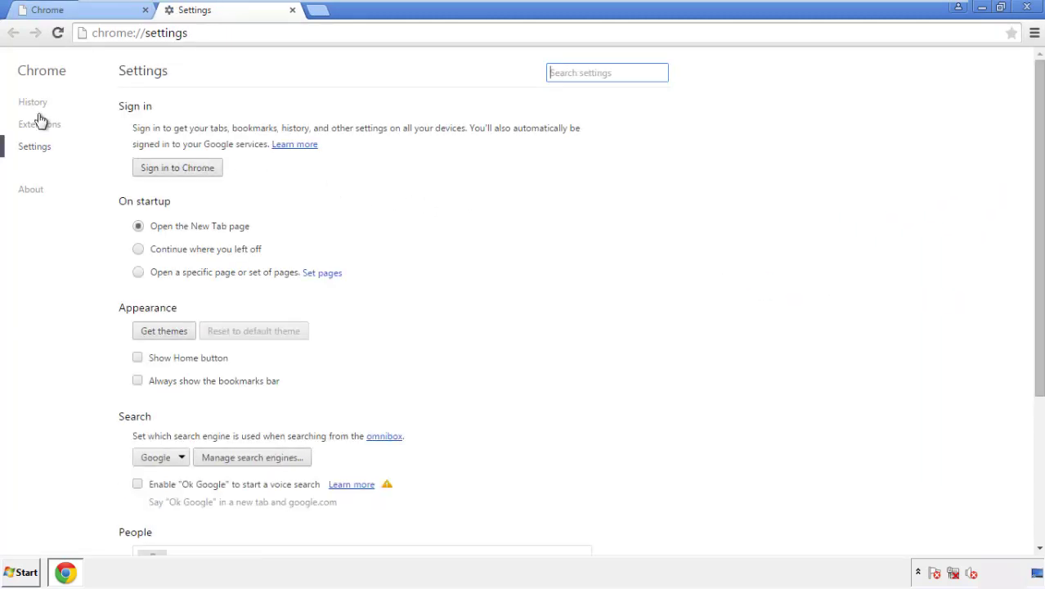
click(37, 105)
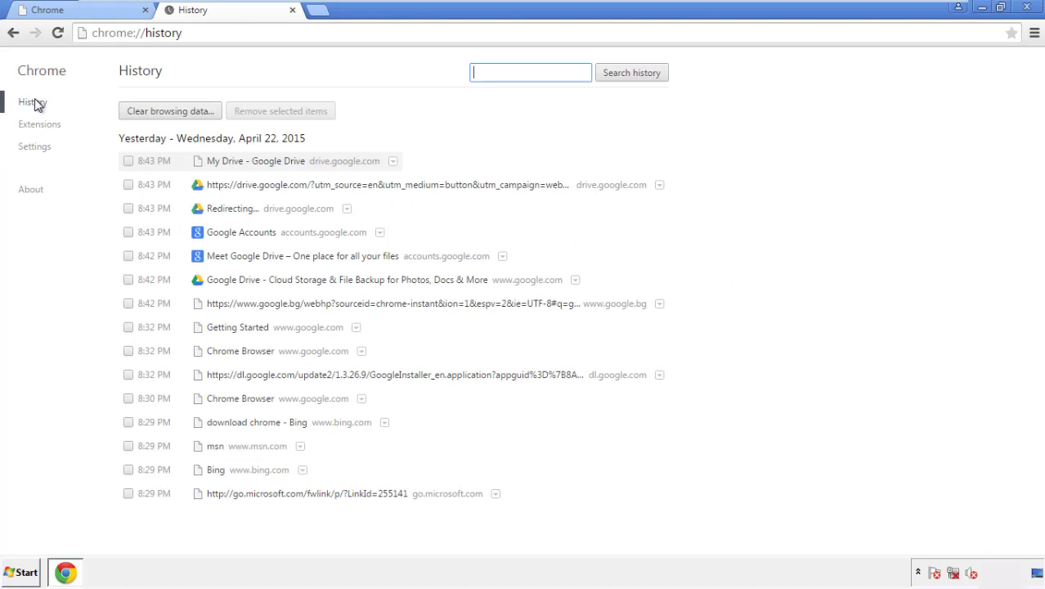
click(156, 114)
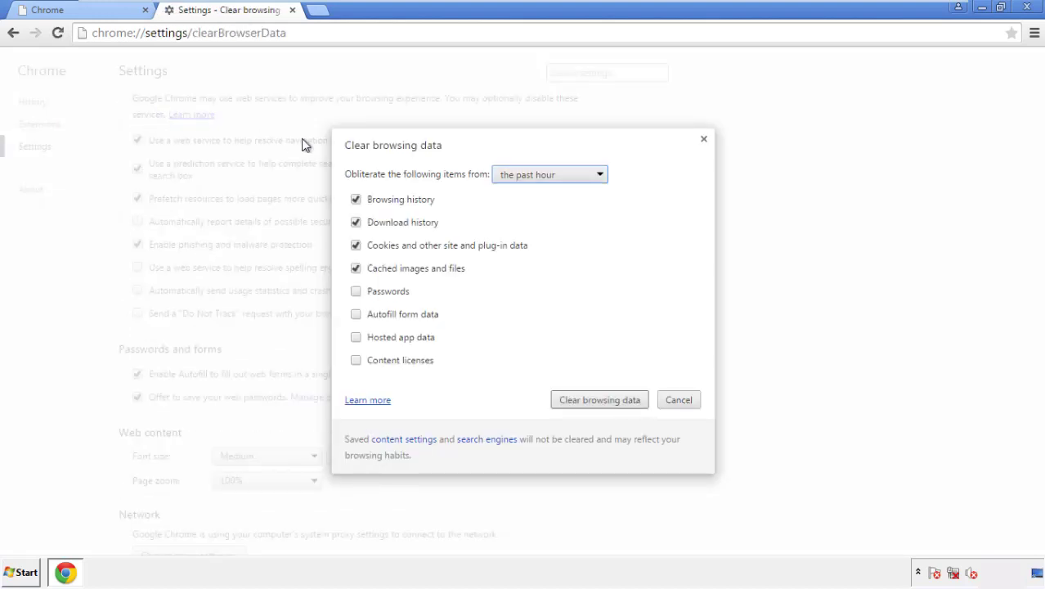
click(526, 177)
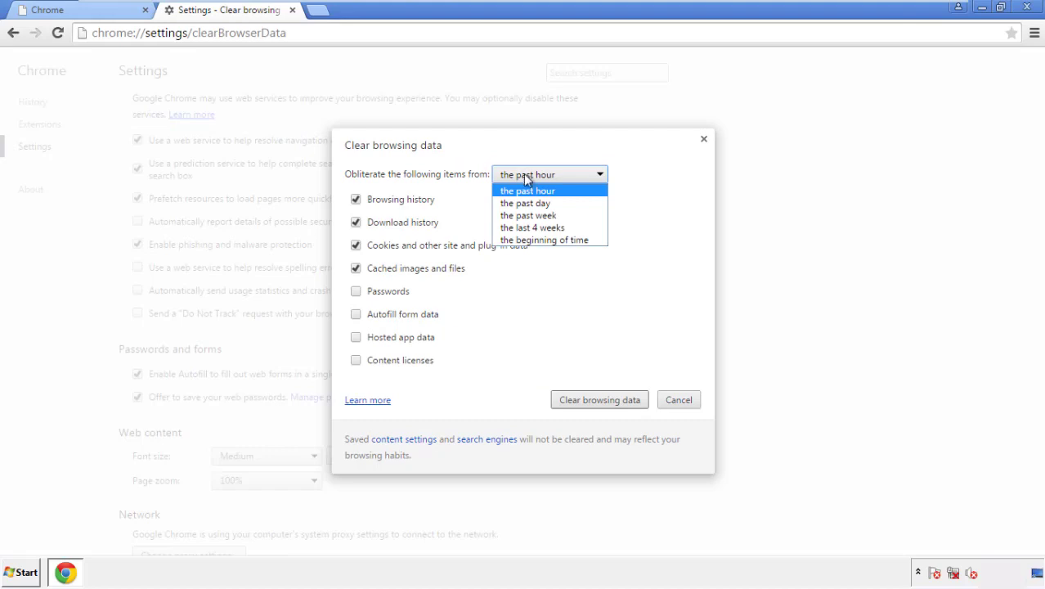
click(524, 241)
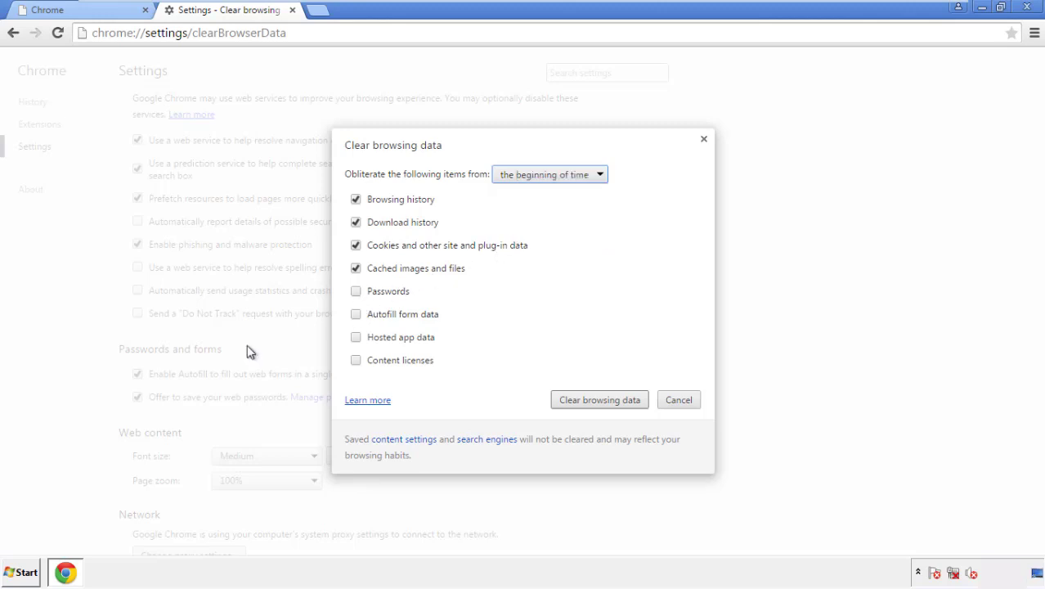
click(360, 317)
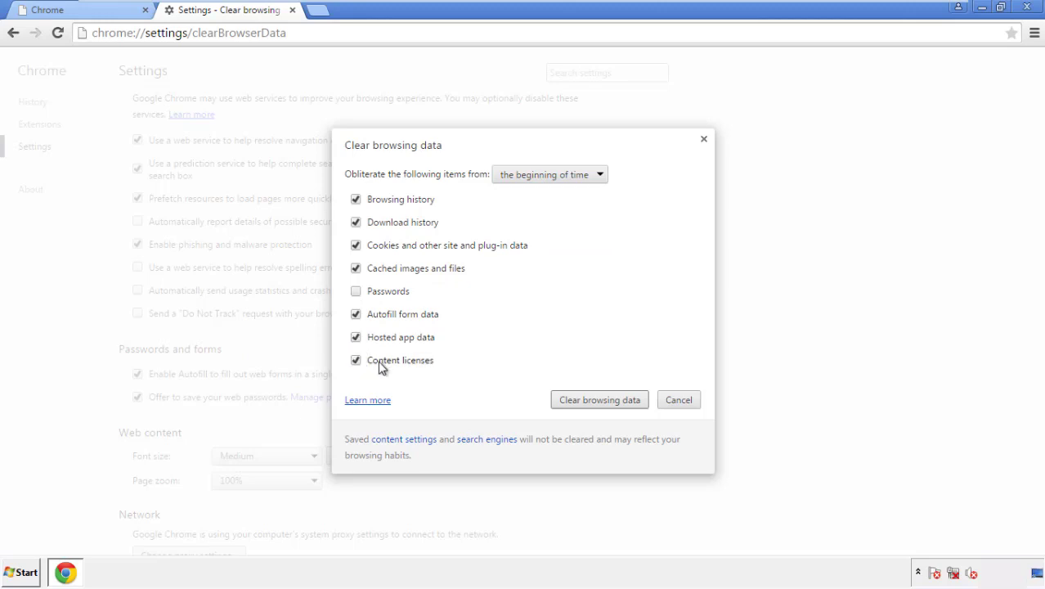
click(586, 403)
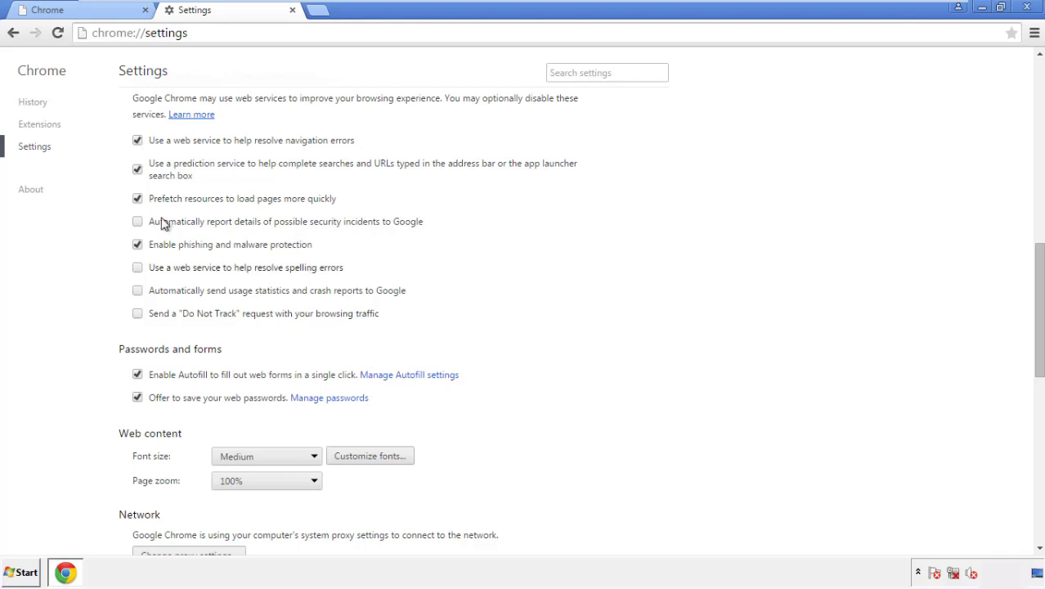
- Reset Google Chrome's settings to their original defaults and close the browser
drag(1039, 261, 1037, 439)
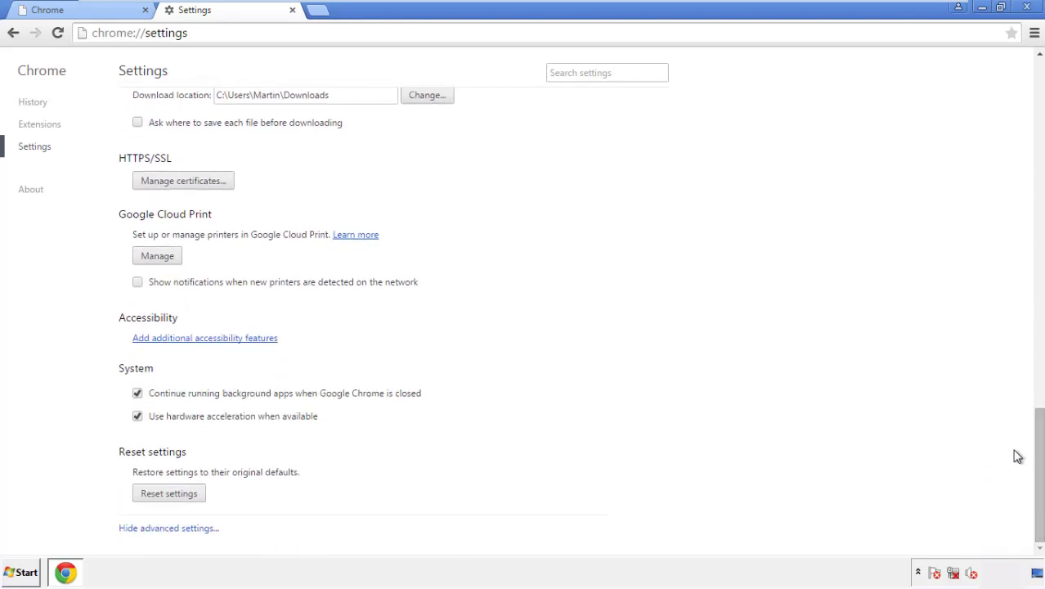
click(167, 494)
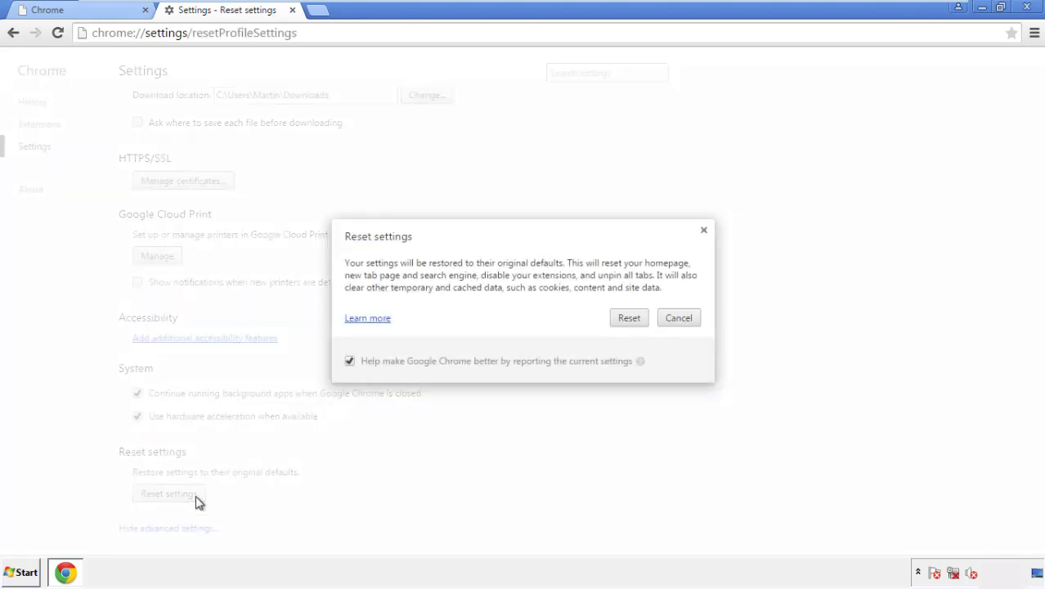
click(630, 318)
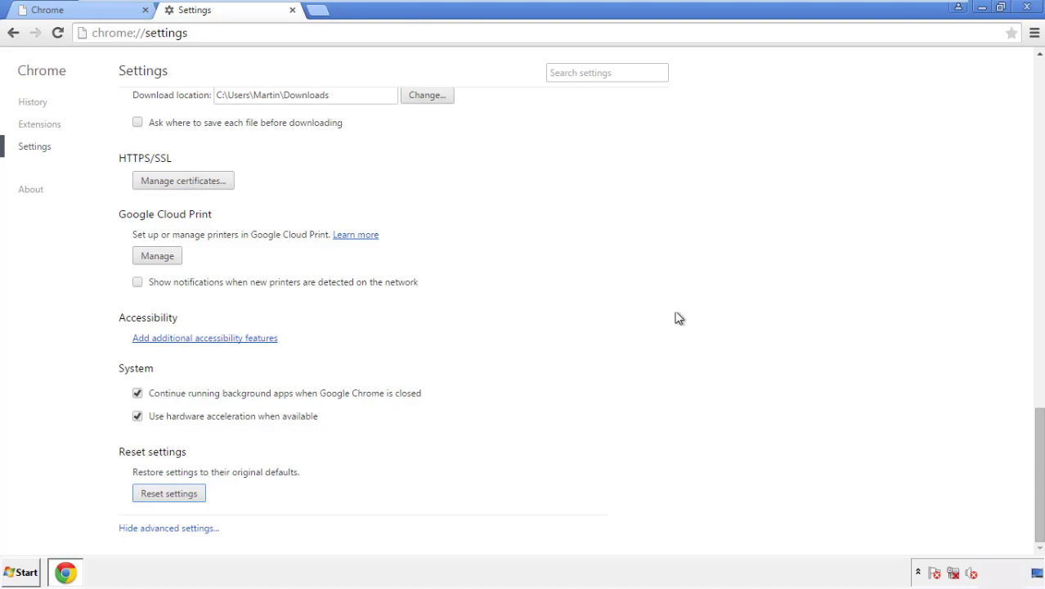
click(1027, 7)
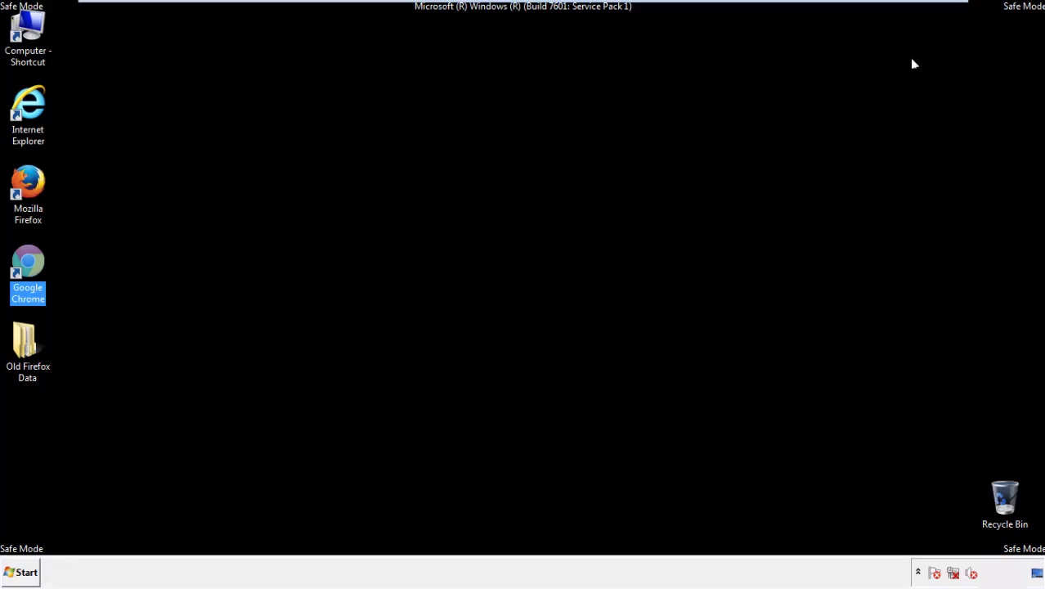
- Remove the Search Mine add-on in Firefox's Add-ons Manager and close Firefox
click(564, 264)
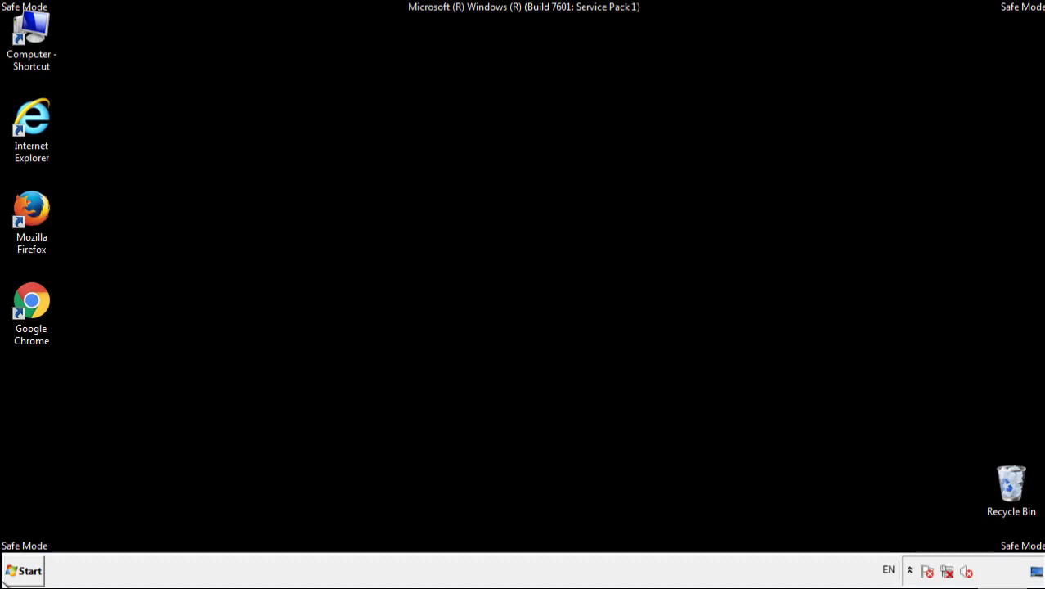
double_click(40, 203)
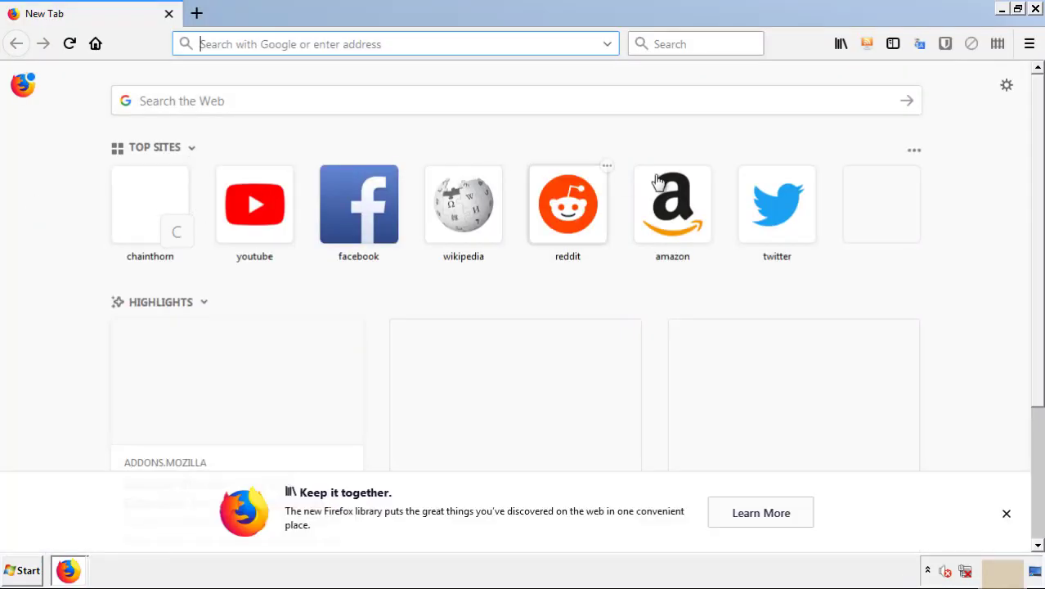
click(1030, 43)
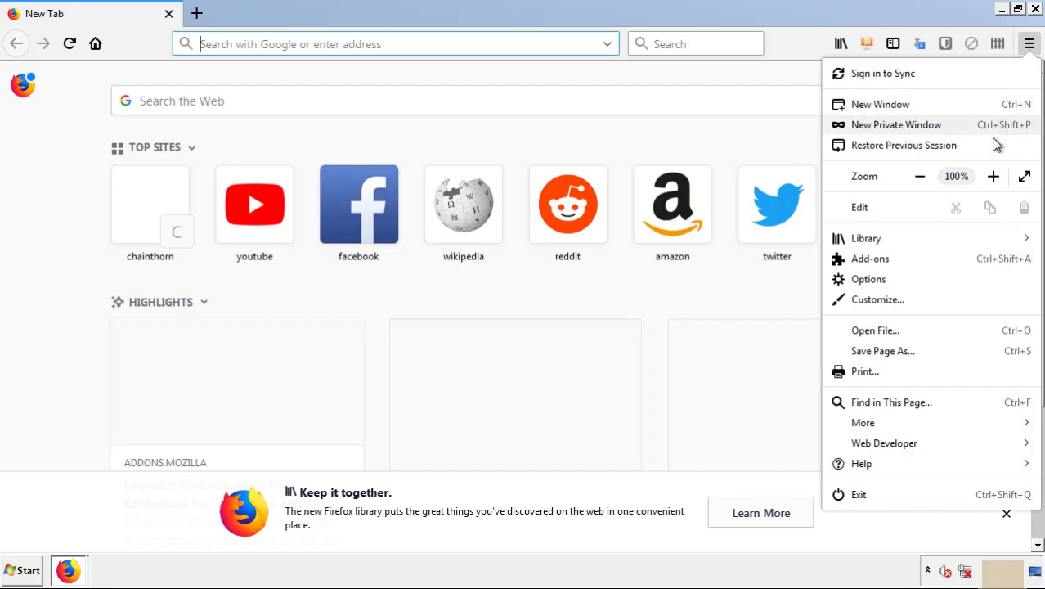
click(964, 267)
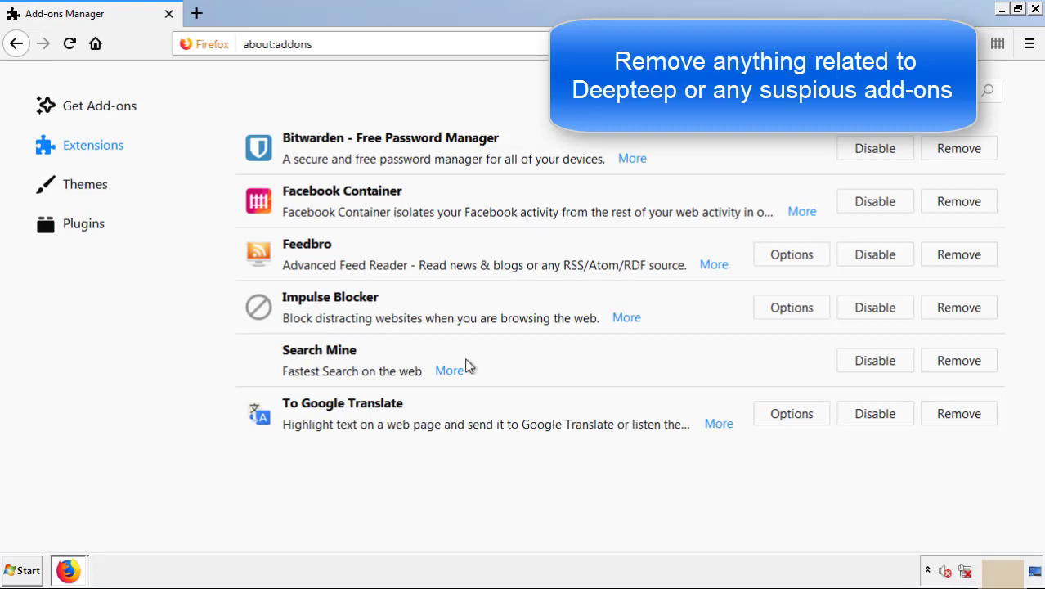
click(956, 367)
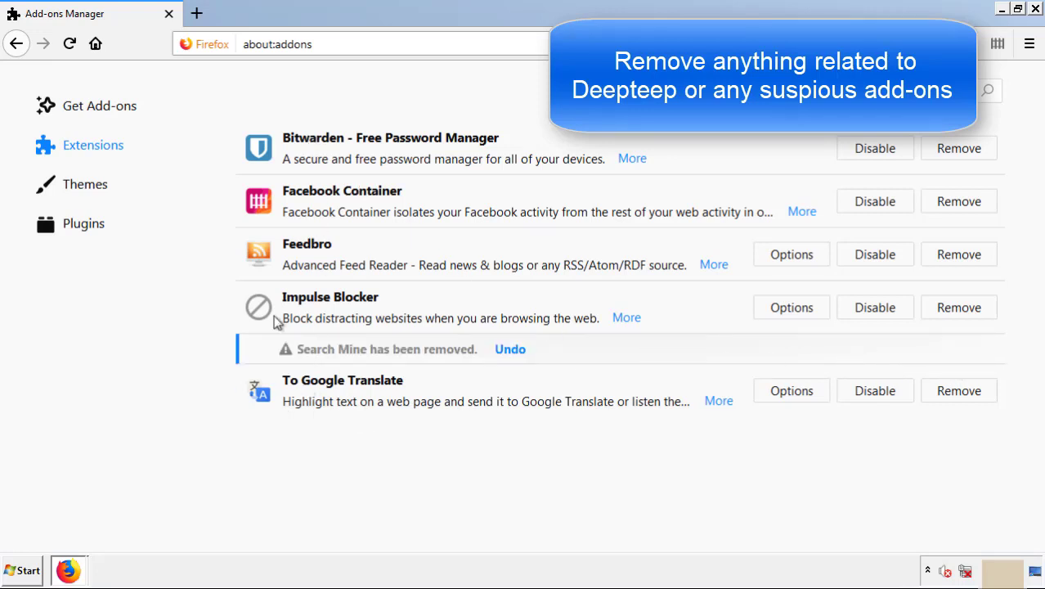
click(1037, 9)
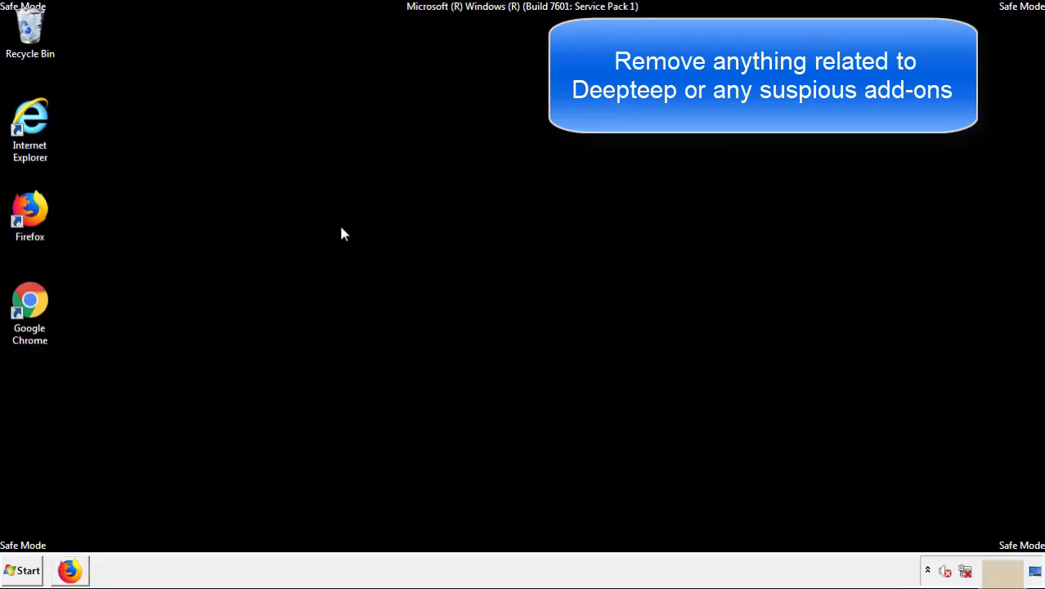
- Remove the Search Mine extension from Chrome's Extensions page and close Chrome
double_click(29, 319)
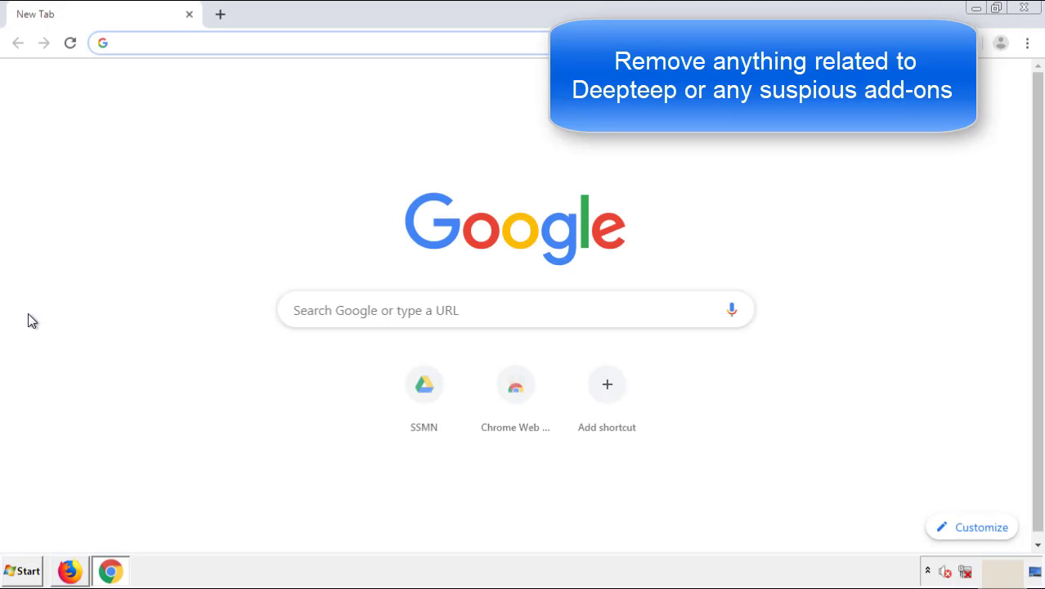
click(1027, 43)
mouse_move(934, 285)
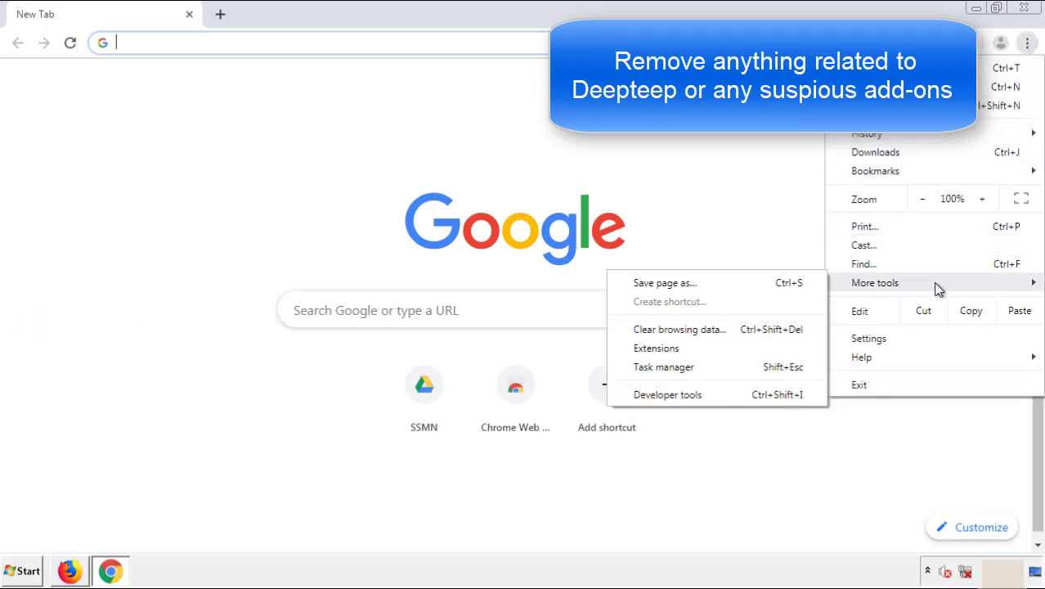
click(665, 349)
scroll(294, 273, down, 5)
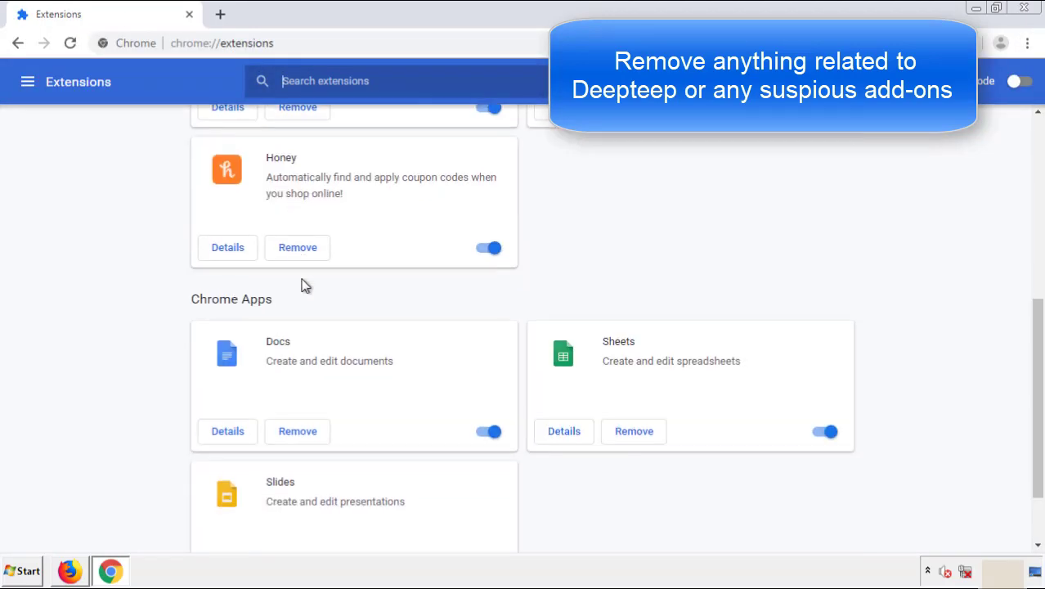
scroll(397, 298, up, 5)
click(295, 238)
click(584, 143)
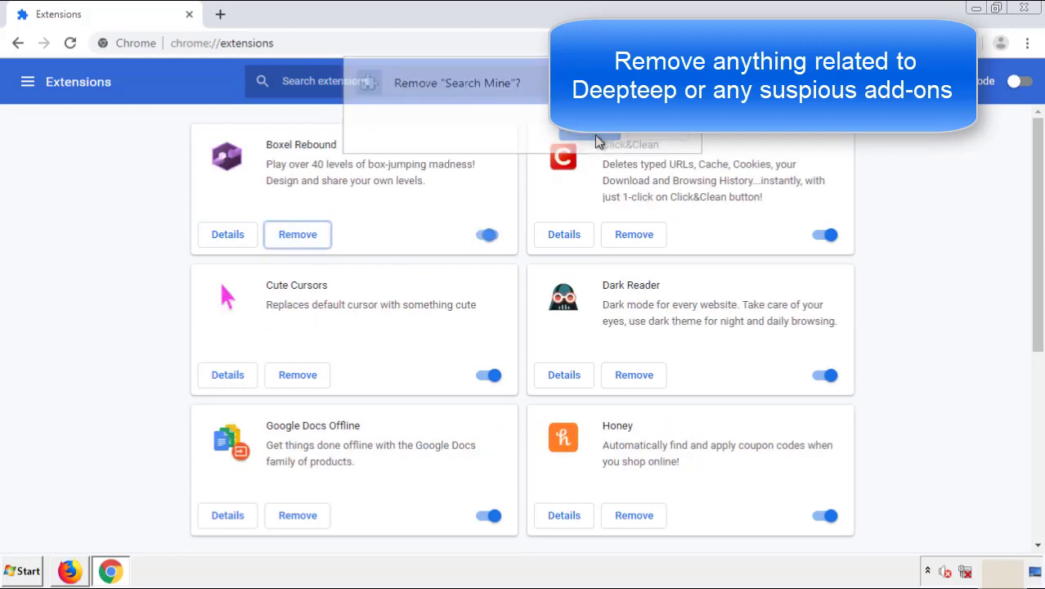
click(1034, 13)
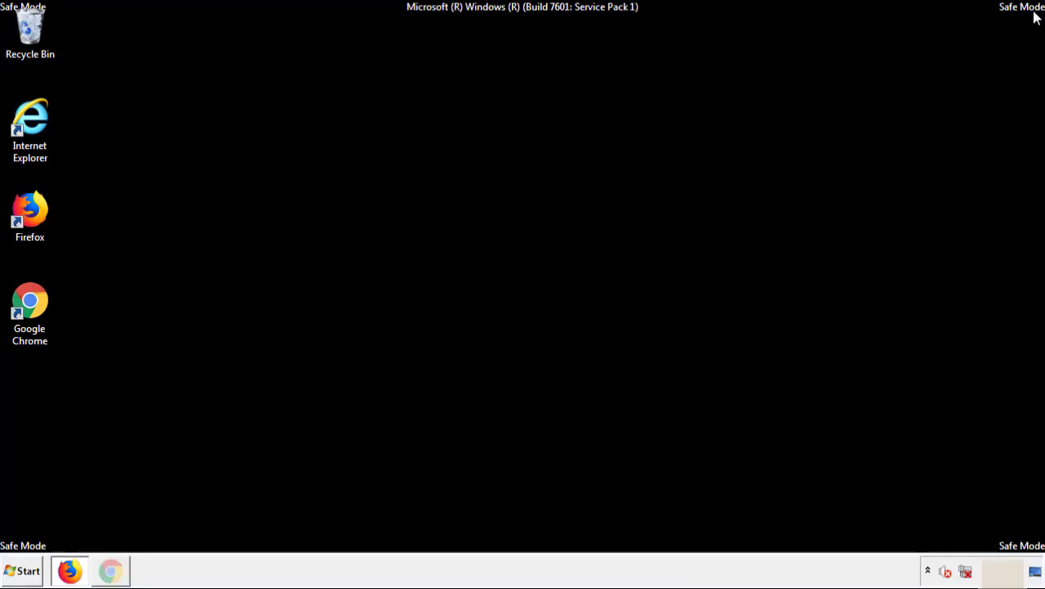
- Restart the computer to leave Safe Mode
click(29, 575)
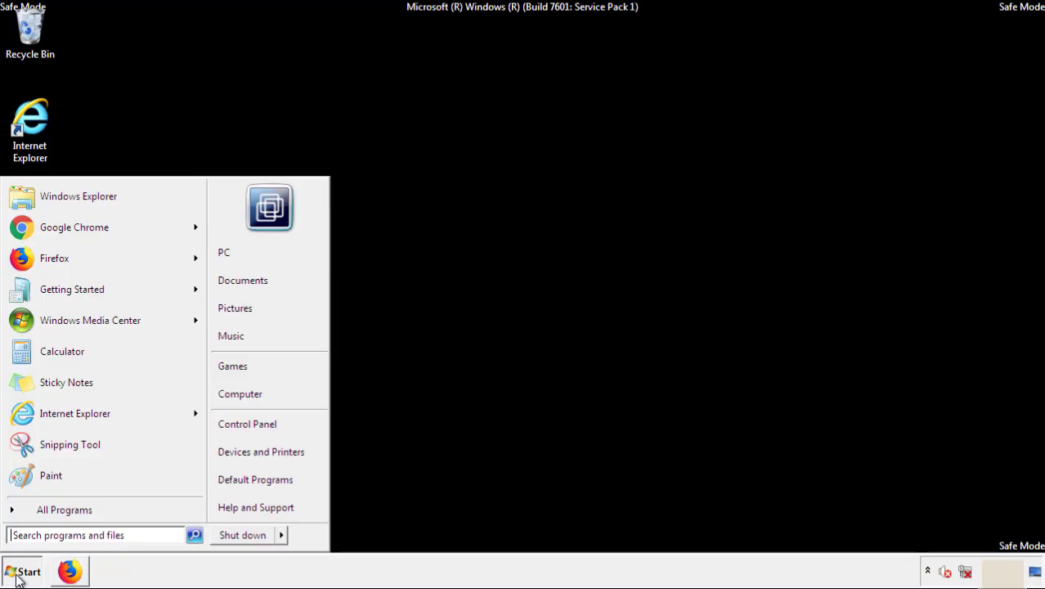
mouse_move(283, 538)
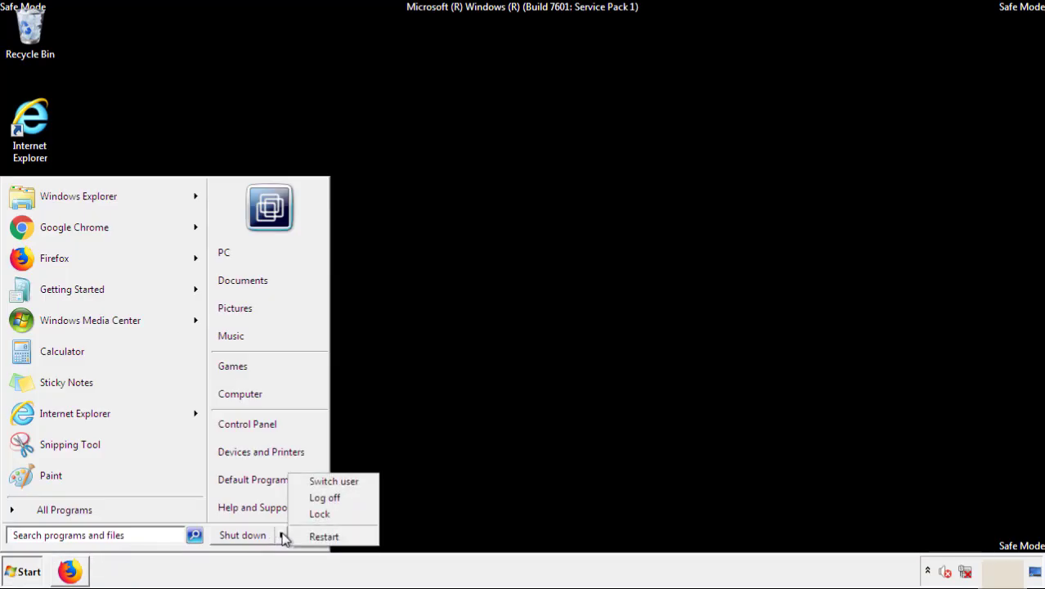
click(324, 537)
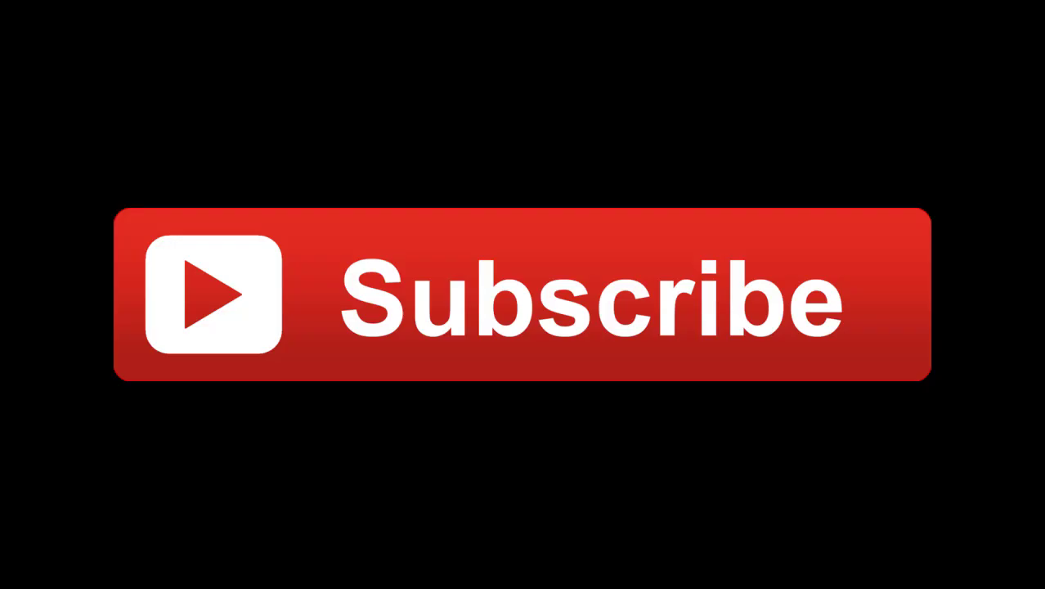